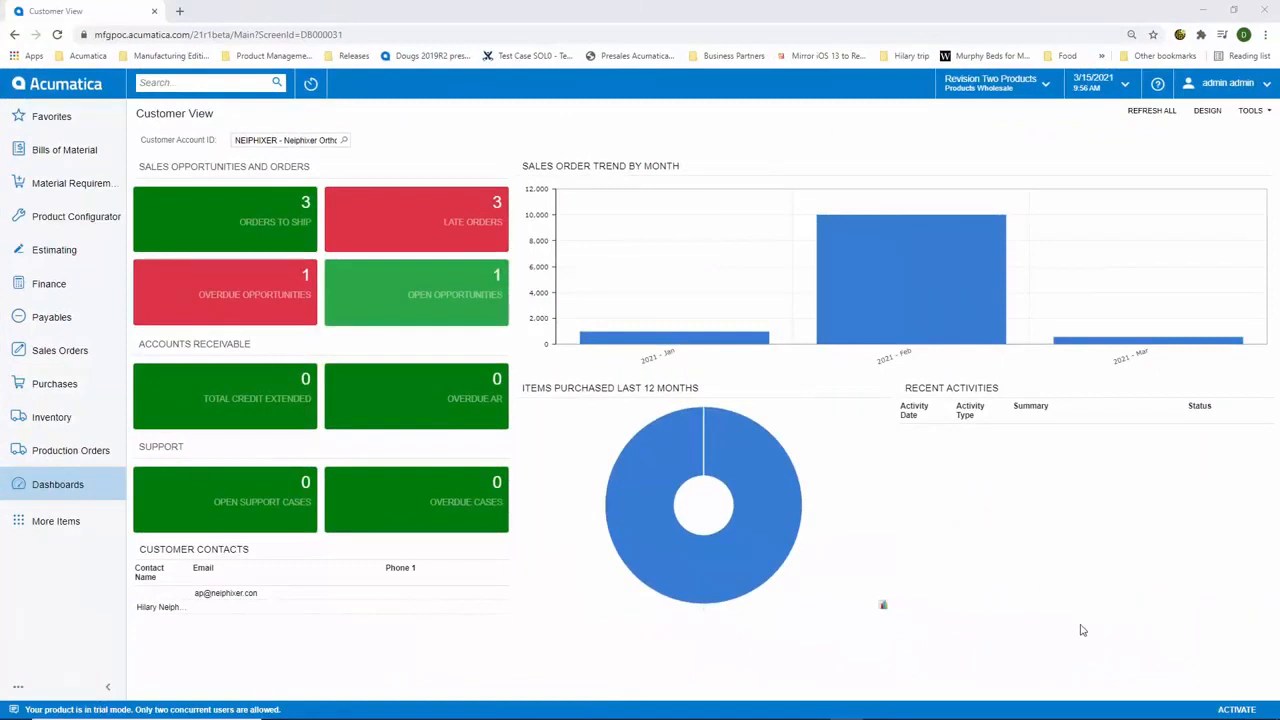
Open the customer's open opportunity from the dashboard and add a new estimate to it with inventory ID NEW DRAPE.
left_click(445, 277)
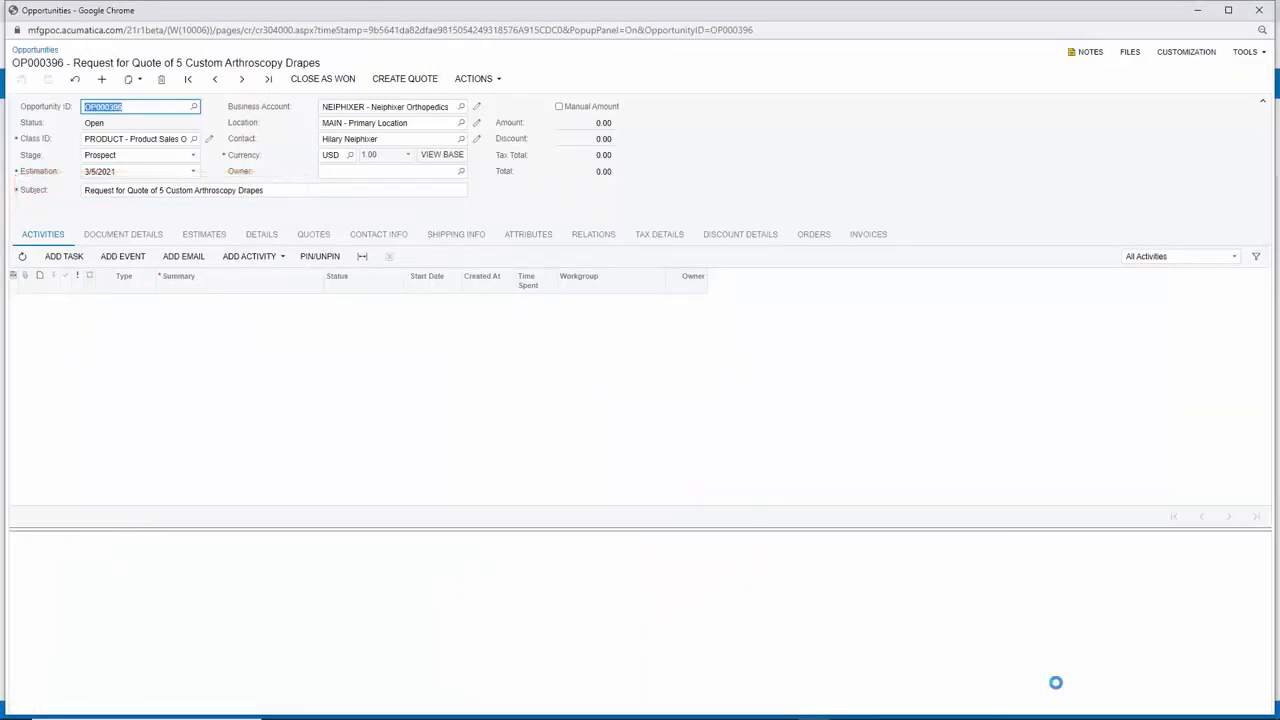
left_click(202, 234)
left_click(110, 260)
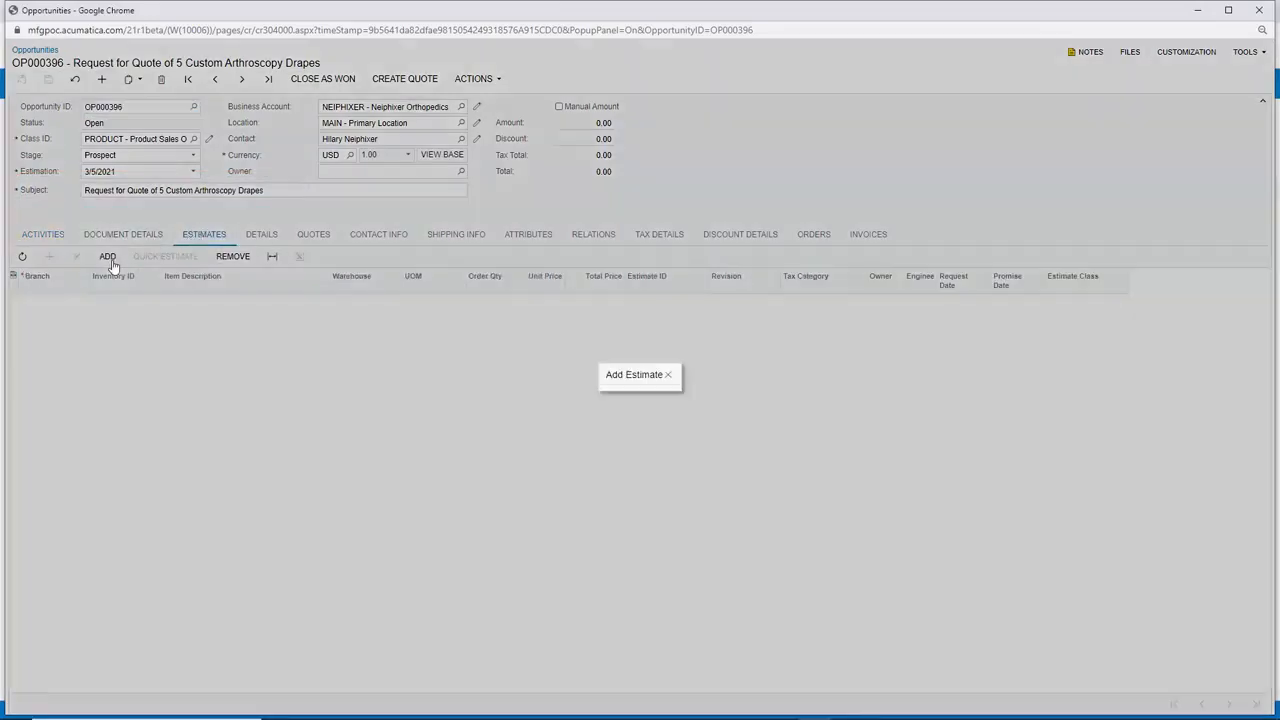
left_click(588, 342)
type("NEW_DRAPE_")
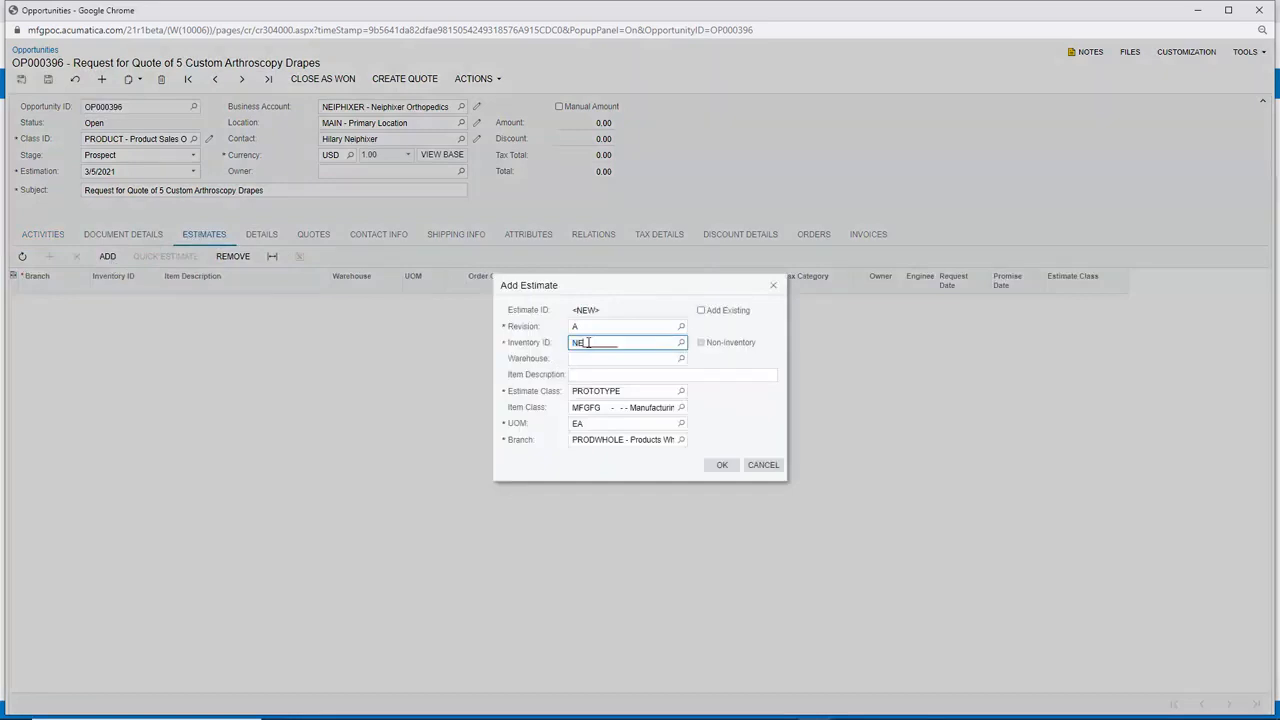
left_click(703, 464)
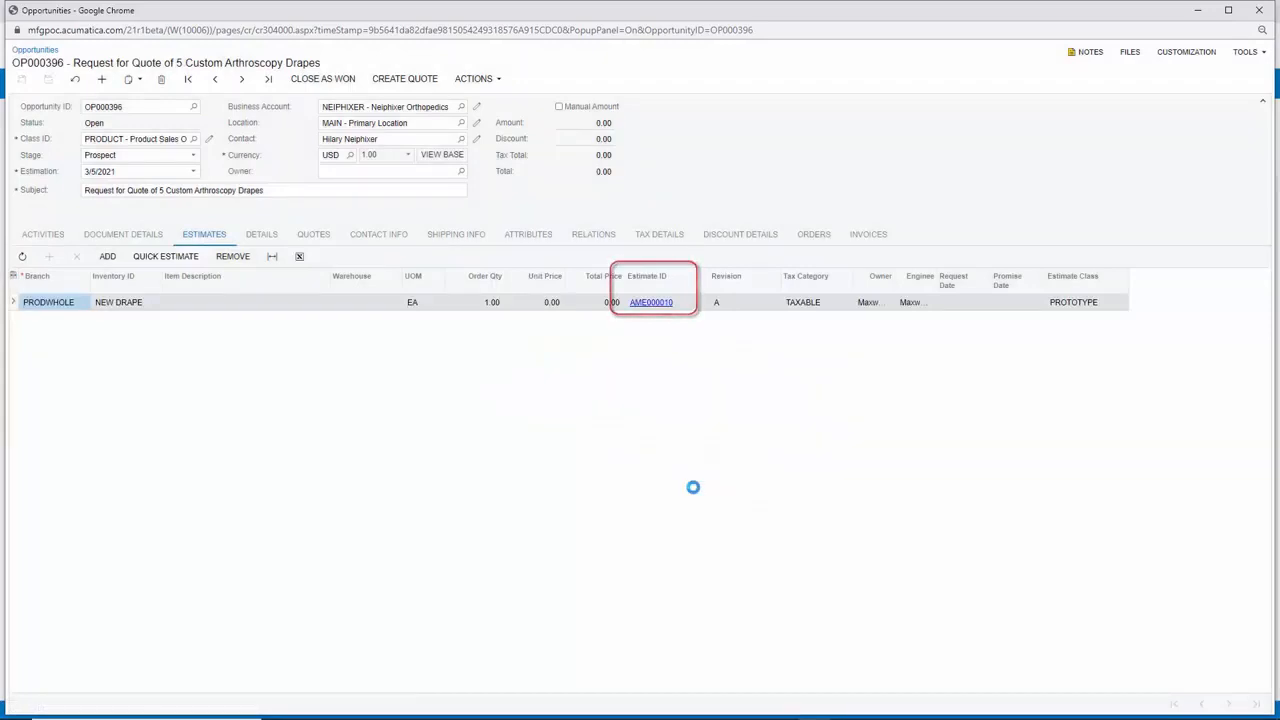
Open the new estimate and copy its details from bill of material BOM000026, selecting the BOM's revision.
left_click(648, 303)
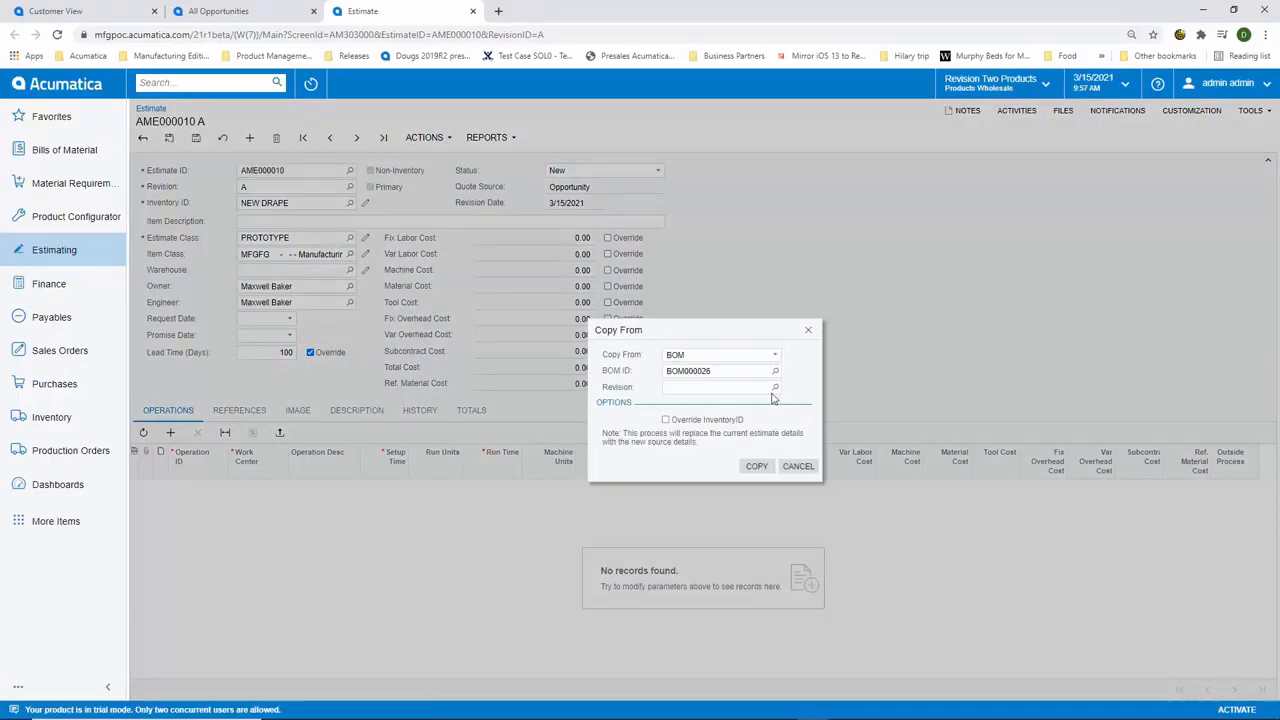
left_click(775, 387)
left_click(686, 432)
left_click(757, 466)
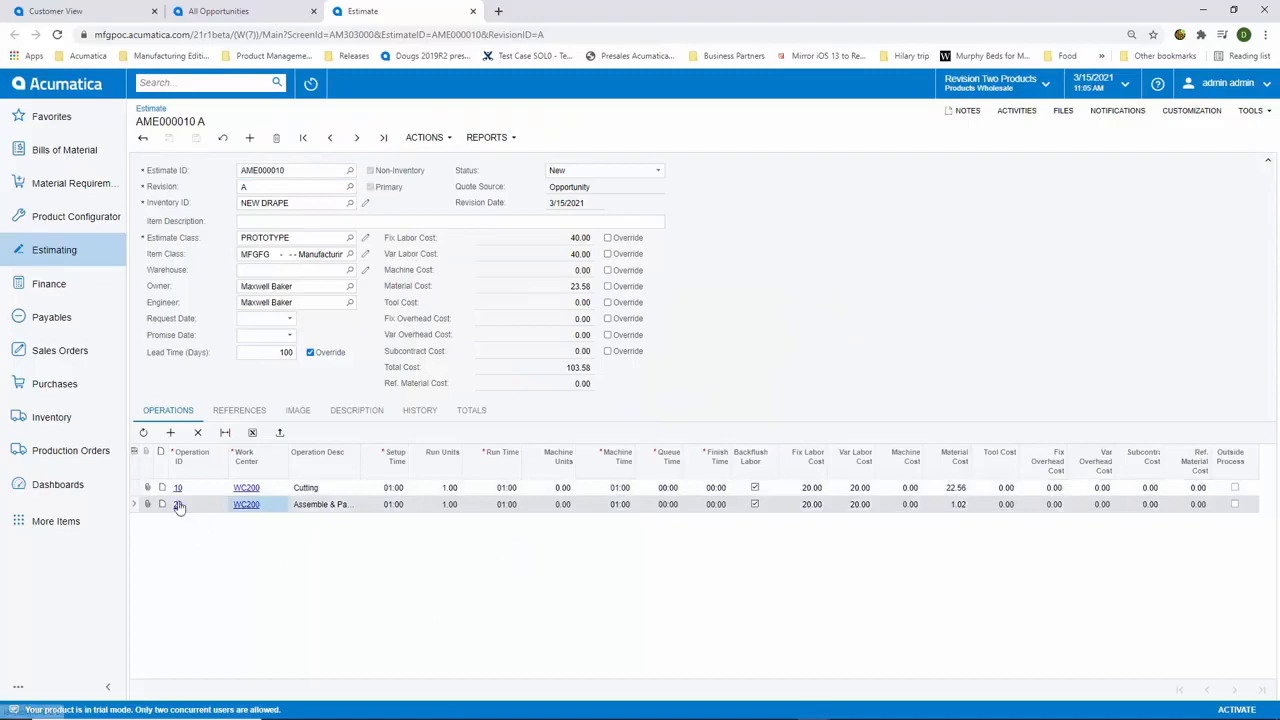
Add material AMPOUCH to the estimate's operation 20, Assemble & Package, and save the operation.
left_click(177, 504)
left_click(170, 397)
type("AMPC")
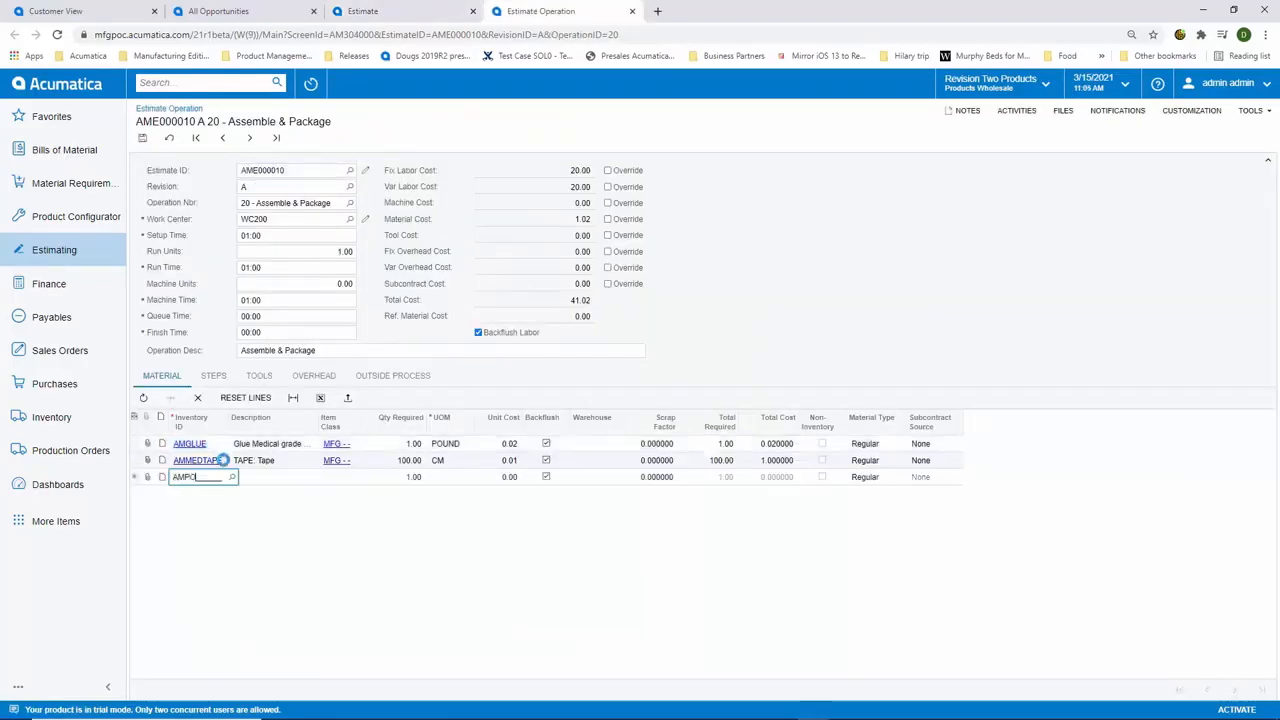
key("BackSpace")
type("OUCH")
key("Tab")
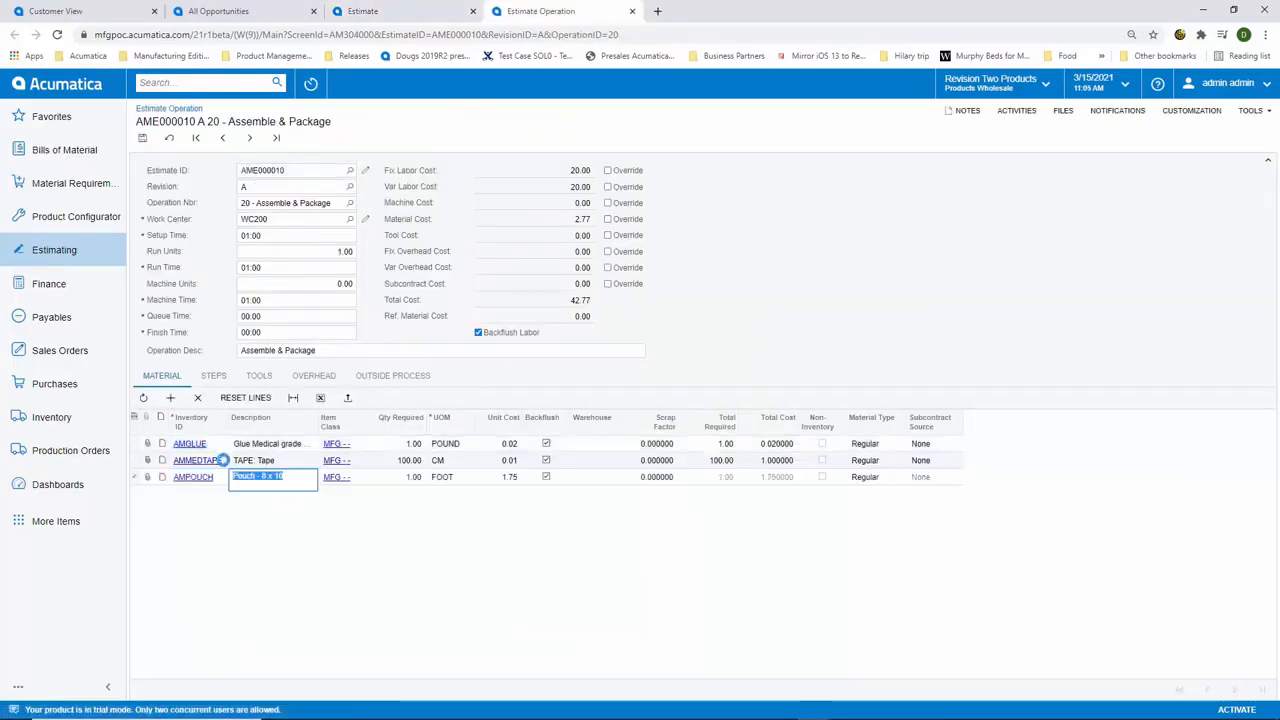
left_click(139, 137)
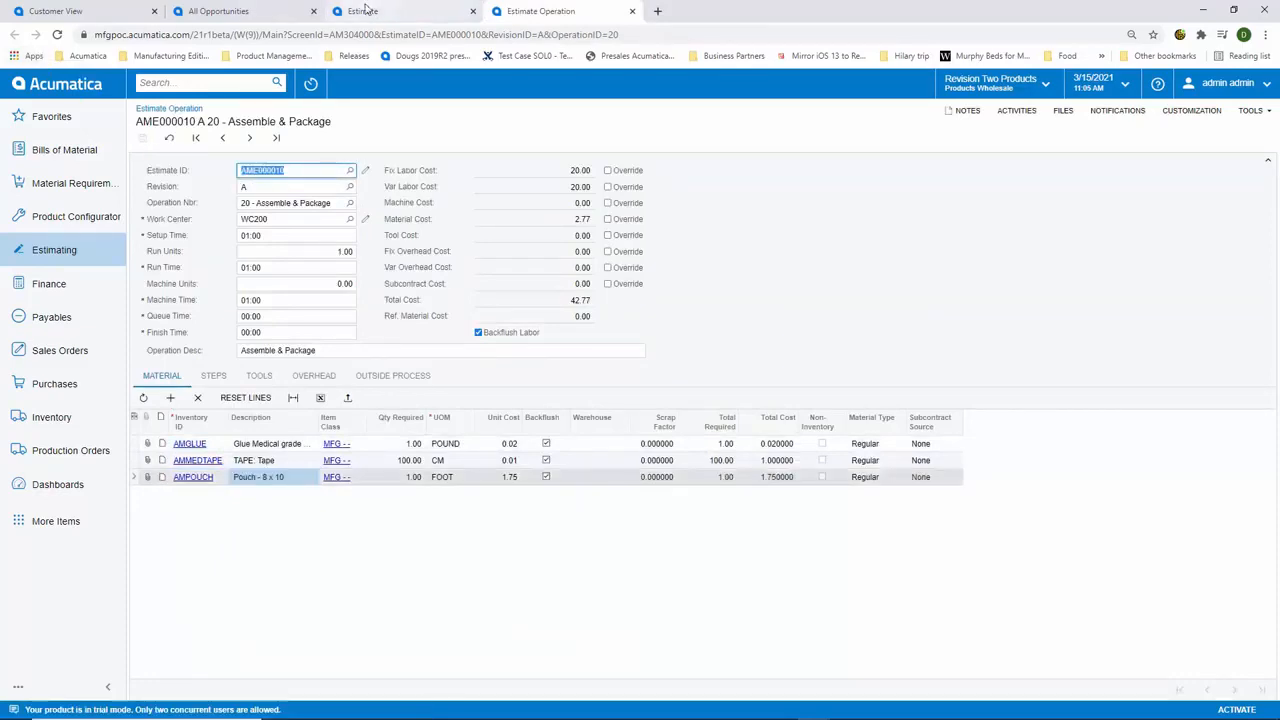
Return to the estimate and set its order quantity to 5 in the totals.
left_click(632, 11)
left_click(471, 410)
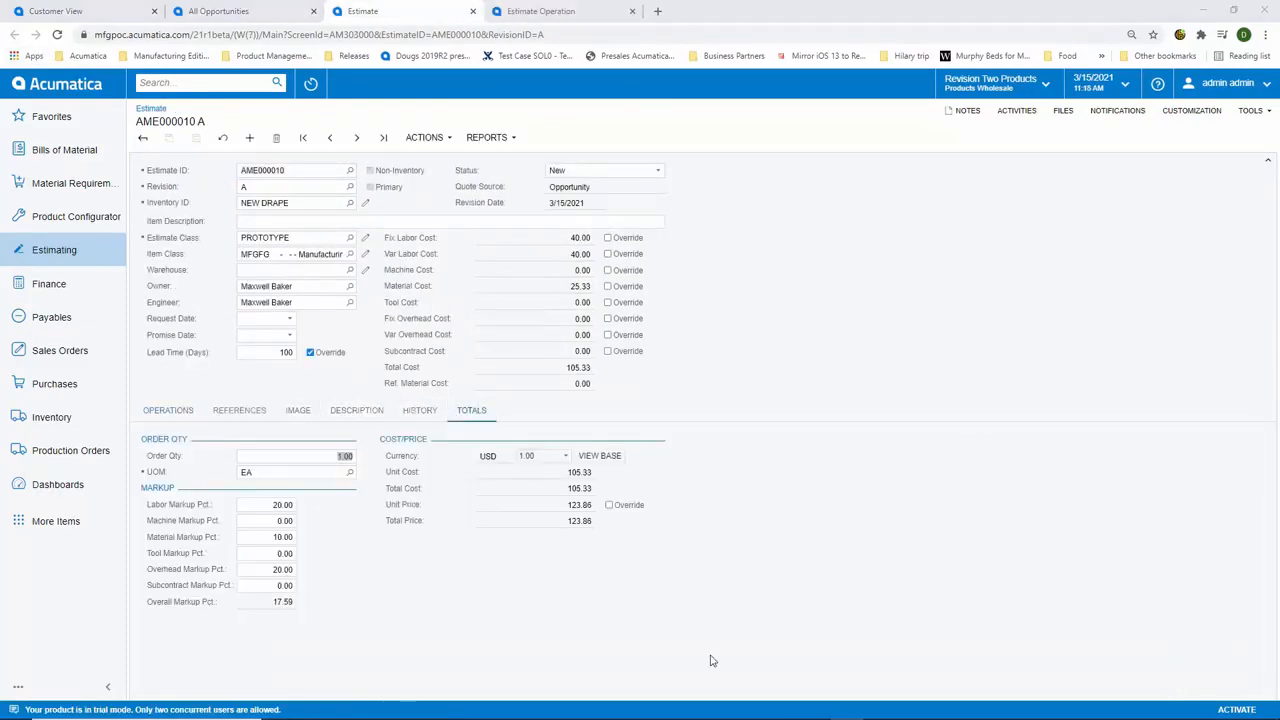
left_click(326, 458)
type("5")
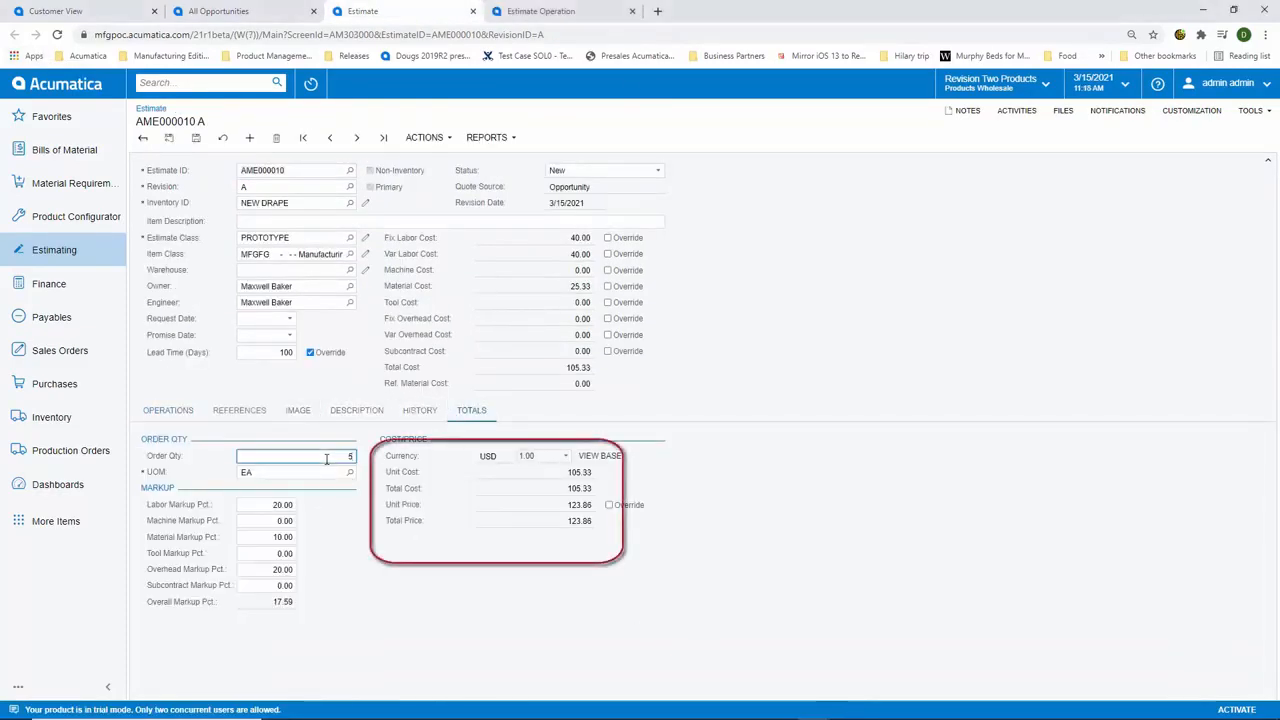
key("Tab")
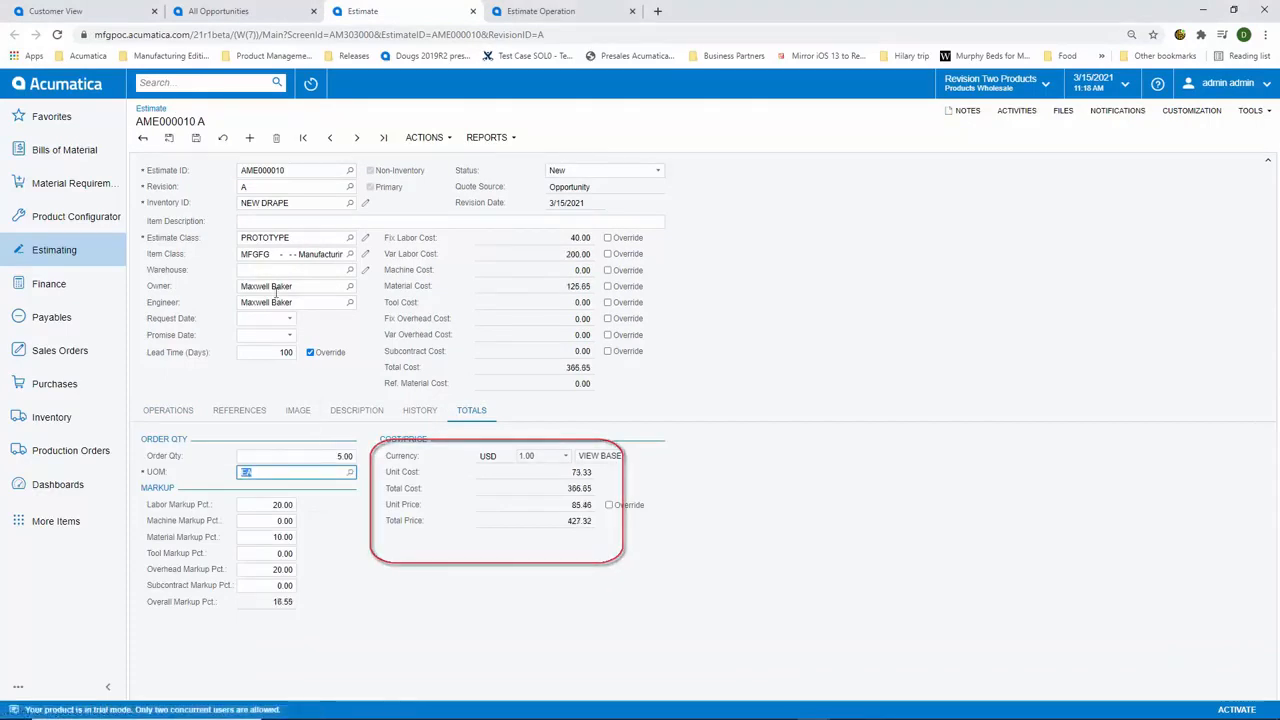
Generate the estimate's summary report with materials printed and review the whole page.
left_click(486, 137)
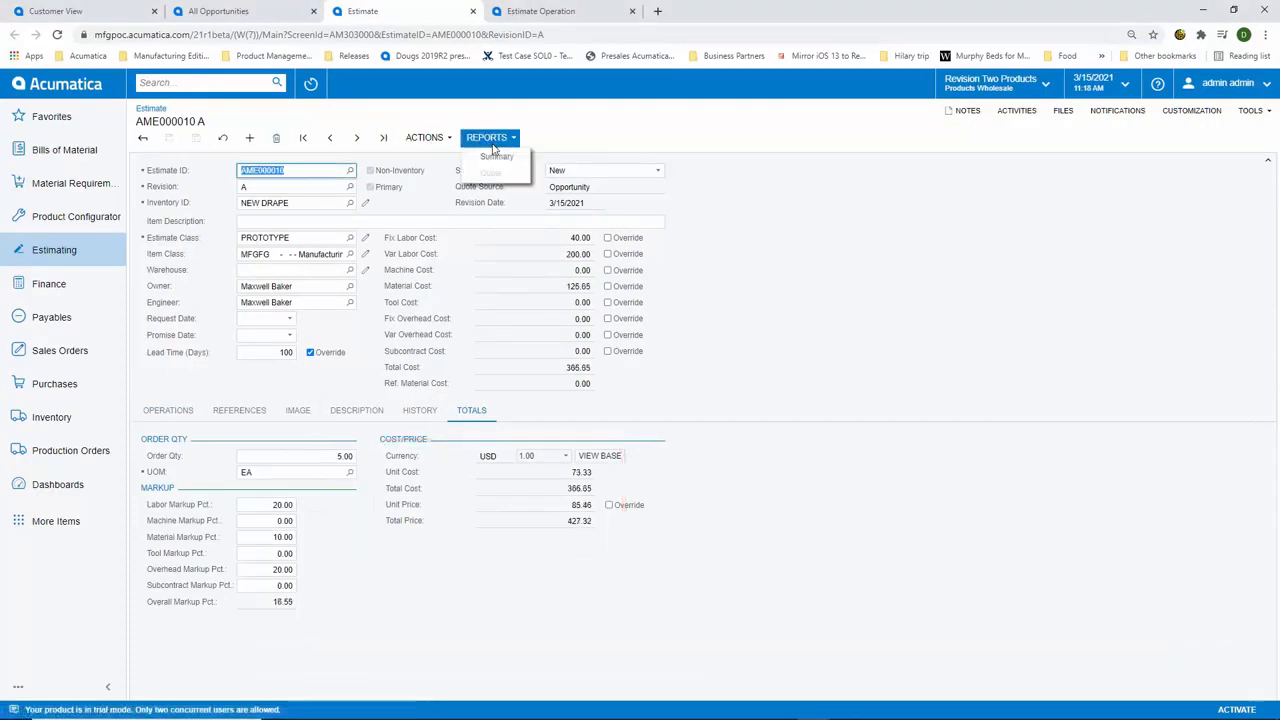
left_click(495, 158)
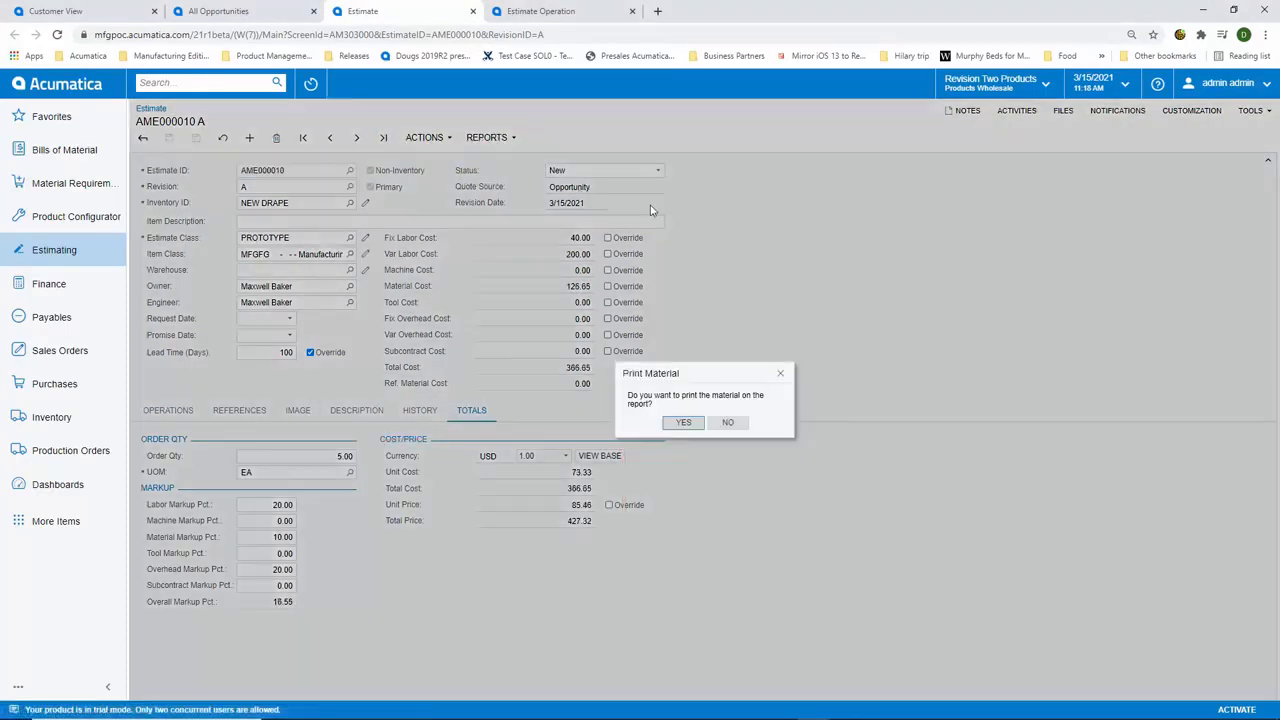
left_click(683, 422)
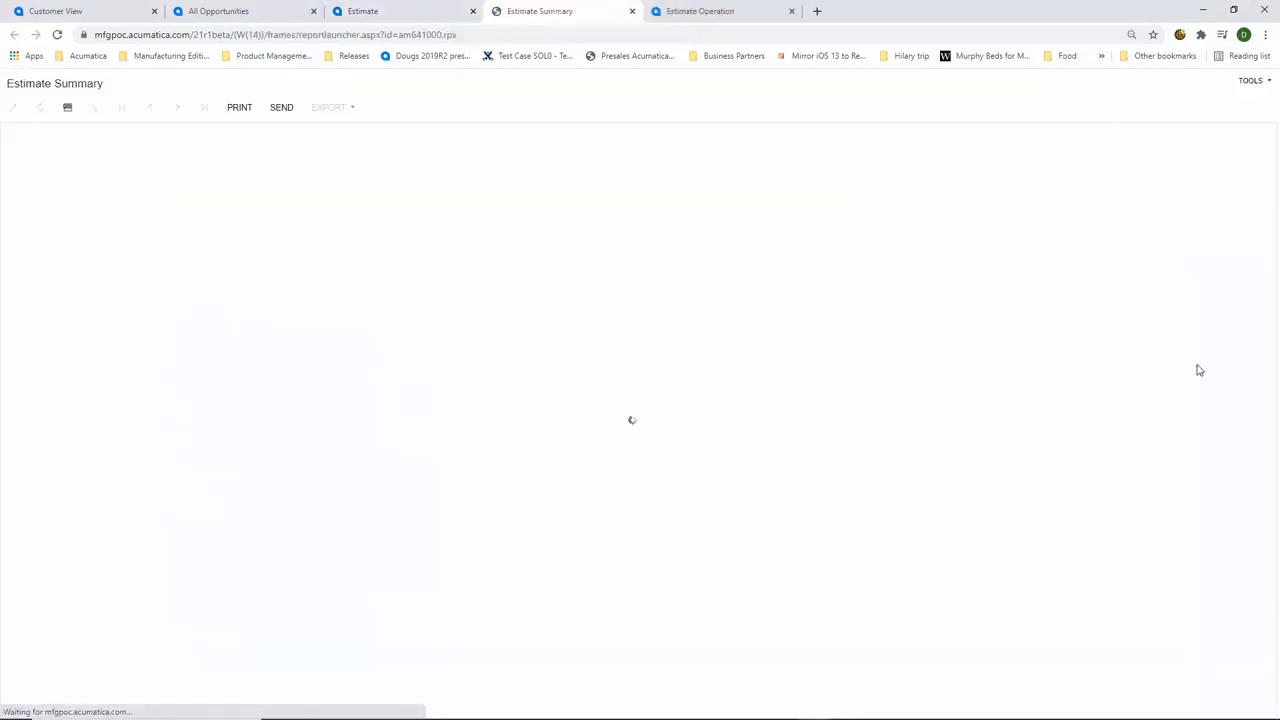
scroll(1270, 440, "down", 2)
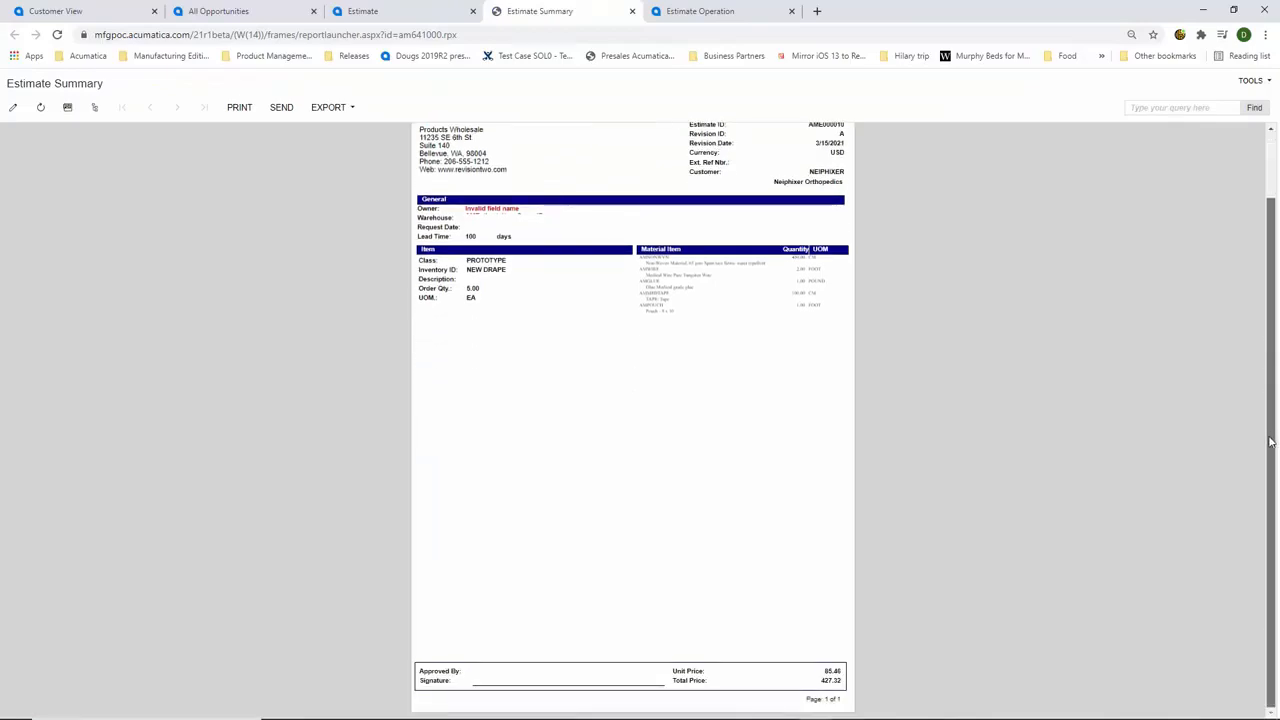
scroll(1270, 441, "up", 2)
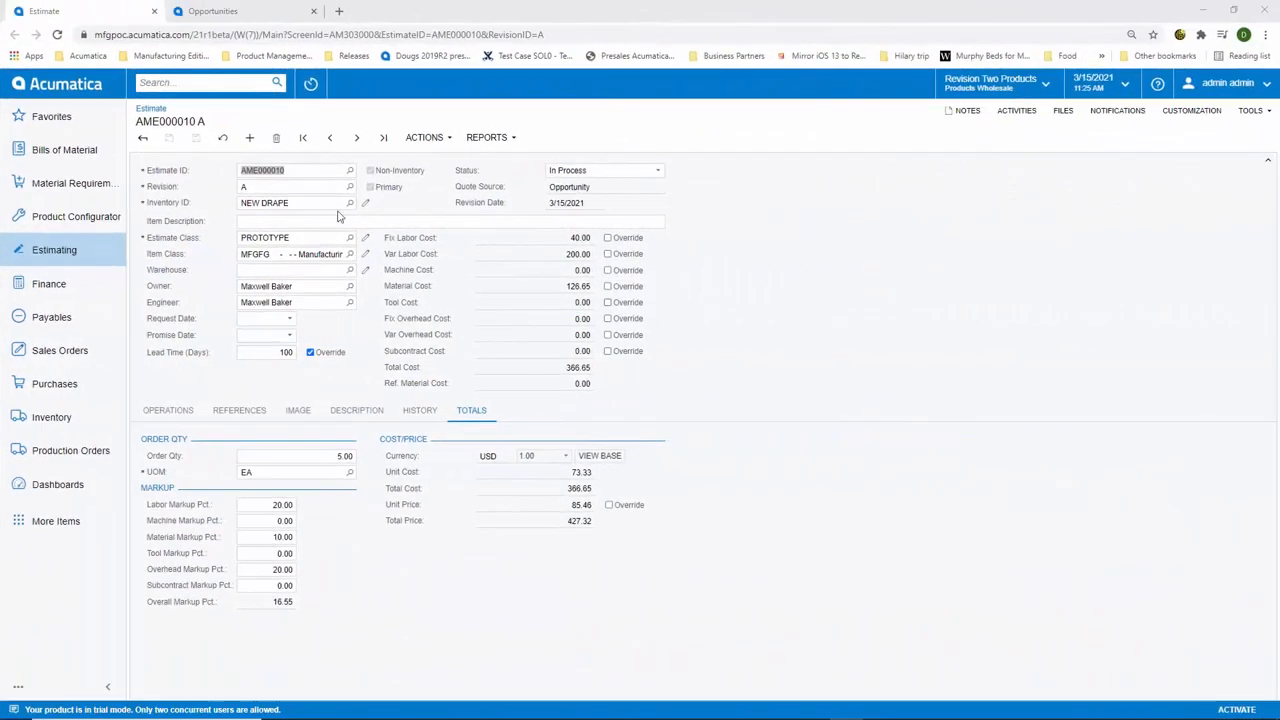
Set the estimate's inventory ID to AM1201, save it, and start creating the inventory item from the estimate.
left_click(304, 203)
type("AM1201")
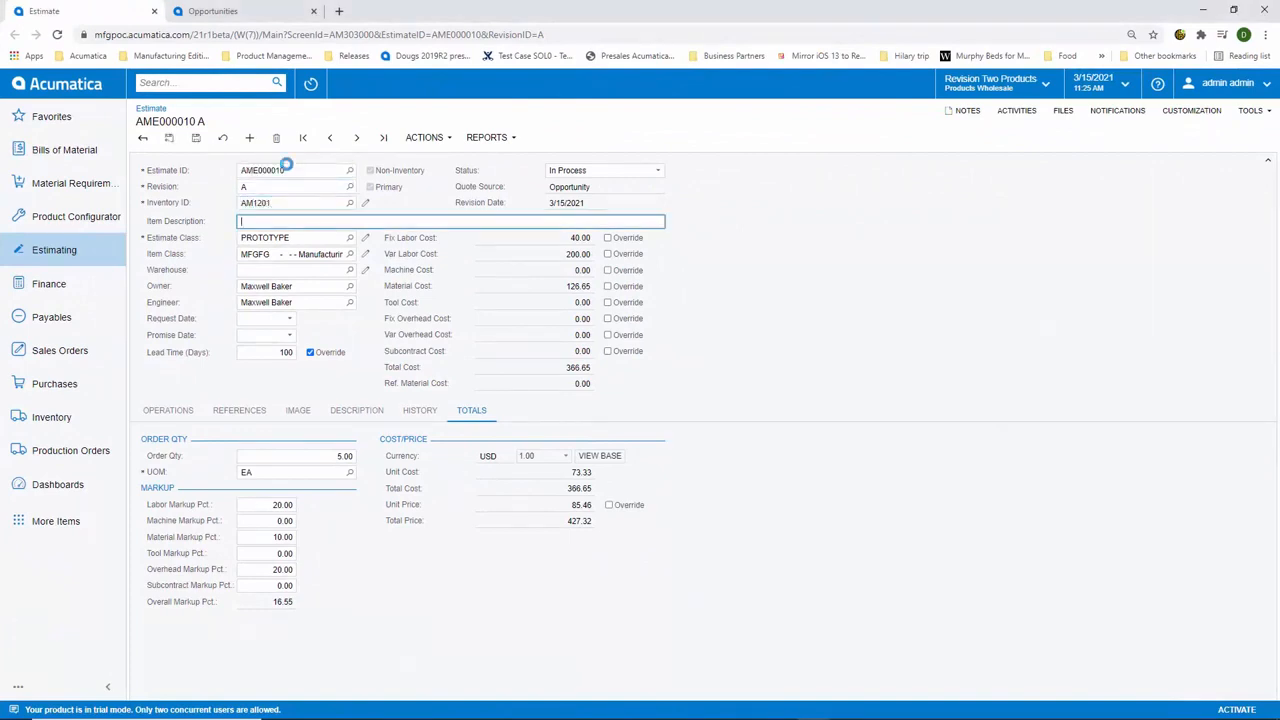
left_click(196, 137)
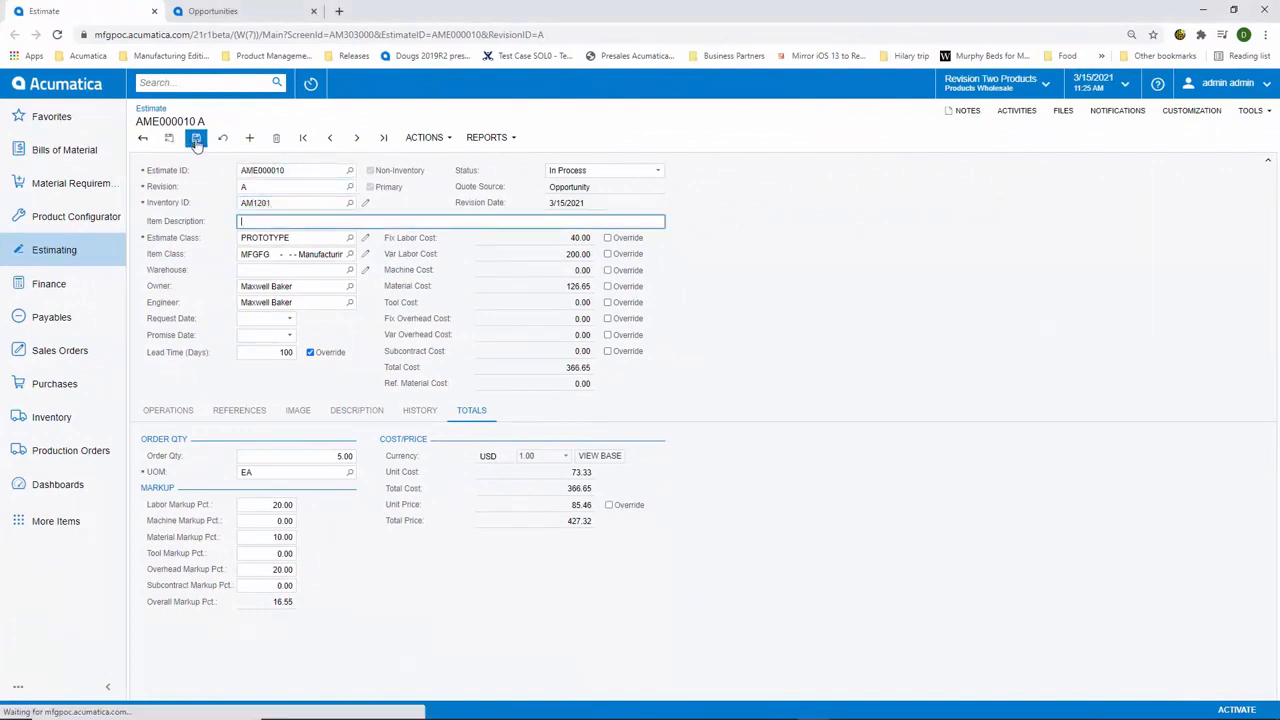
left_click(424, 137)
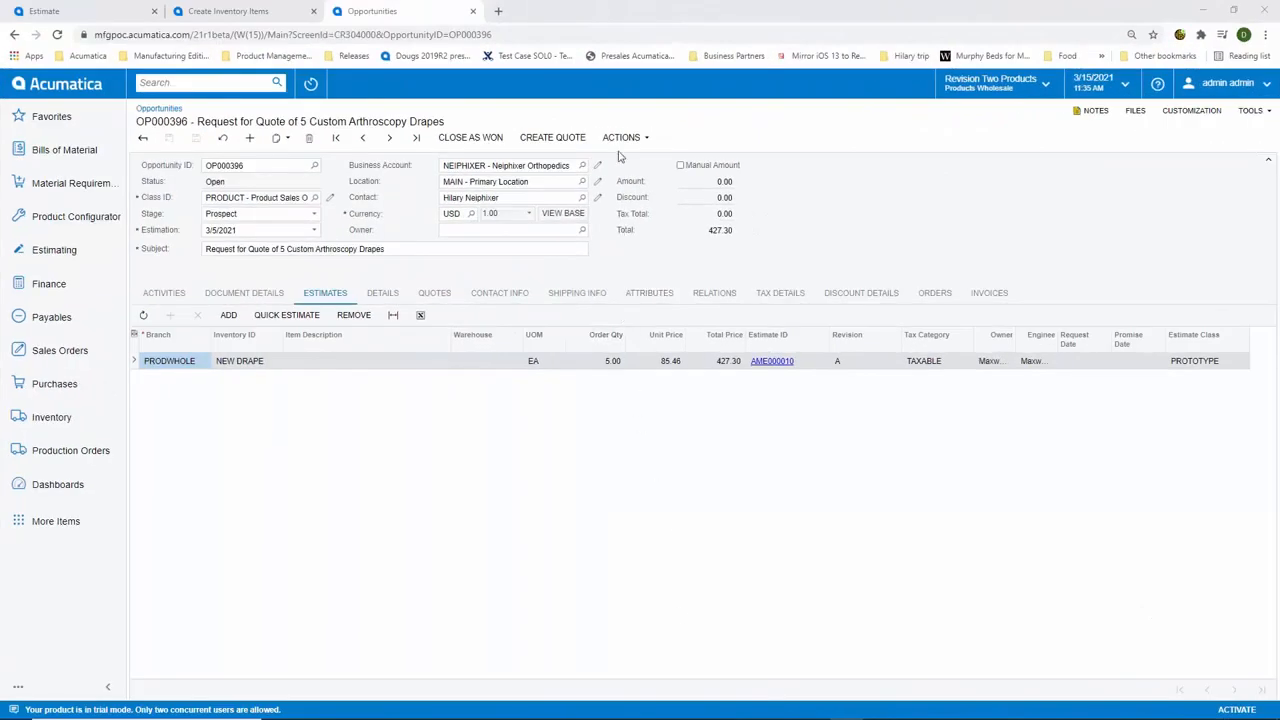
Create a sales order from the opportunity and run Process CTP for its AM1201 line.
left_click(621, 137)
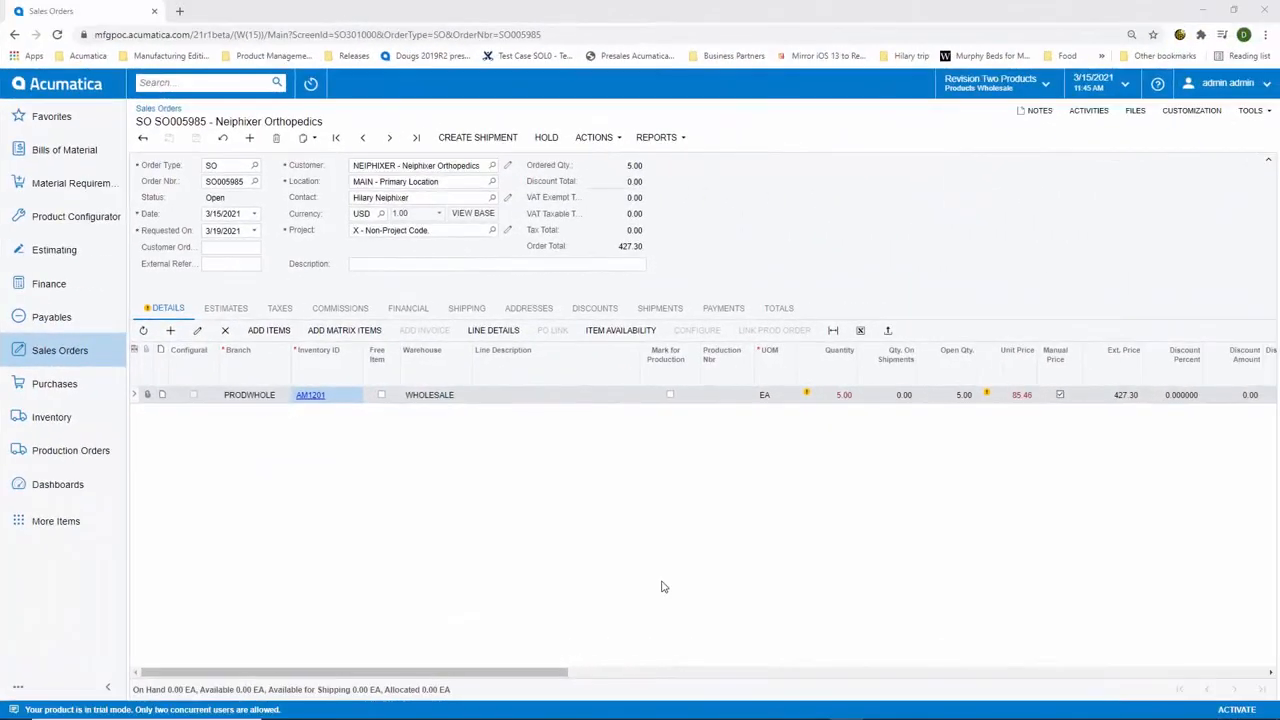
left_click(595, 137)
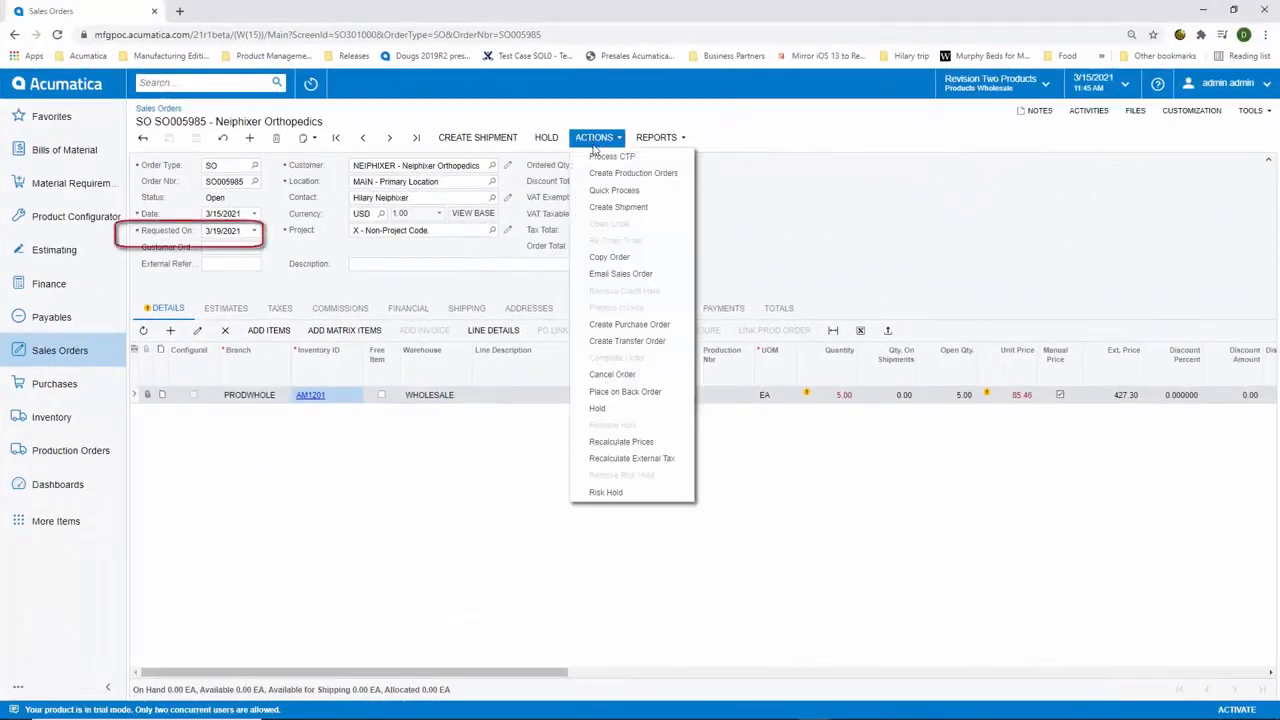
left_click(598, 158)
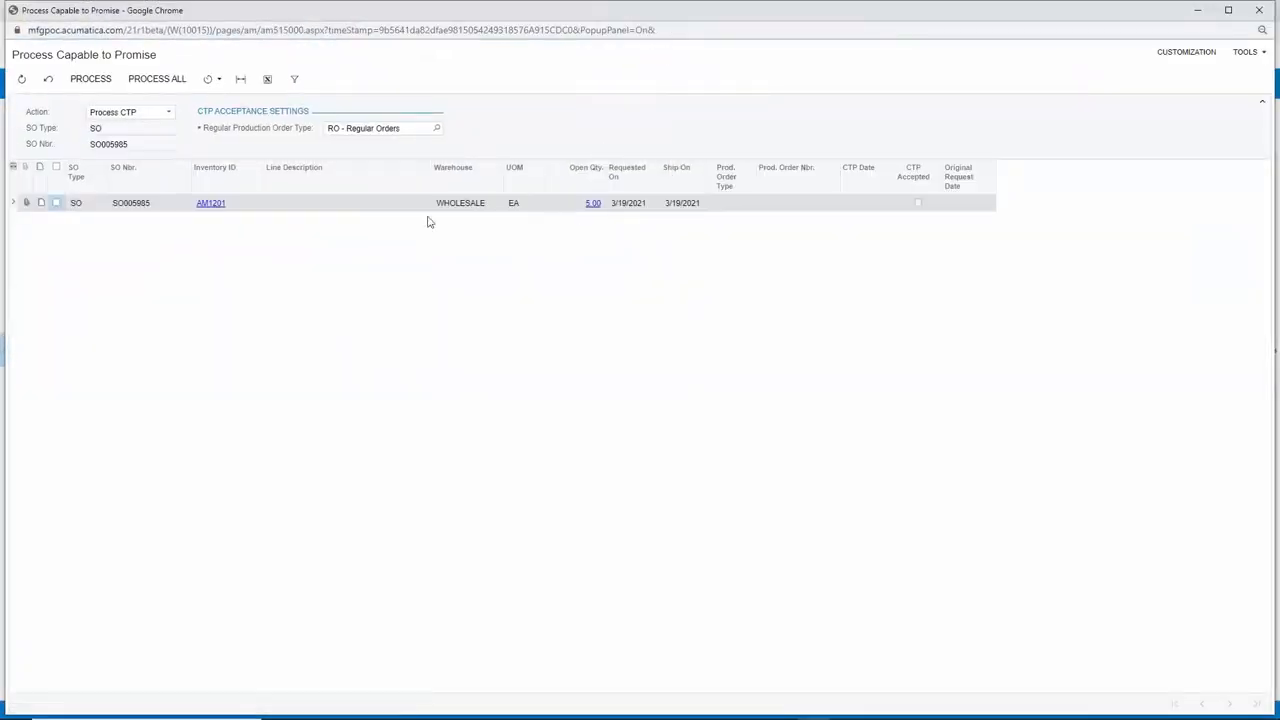
left_click(55, 203)
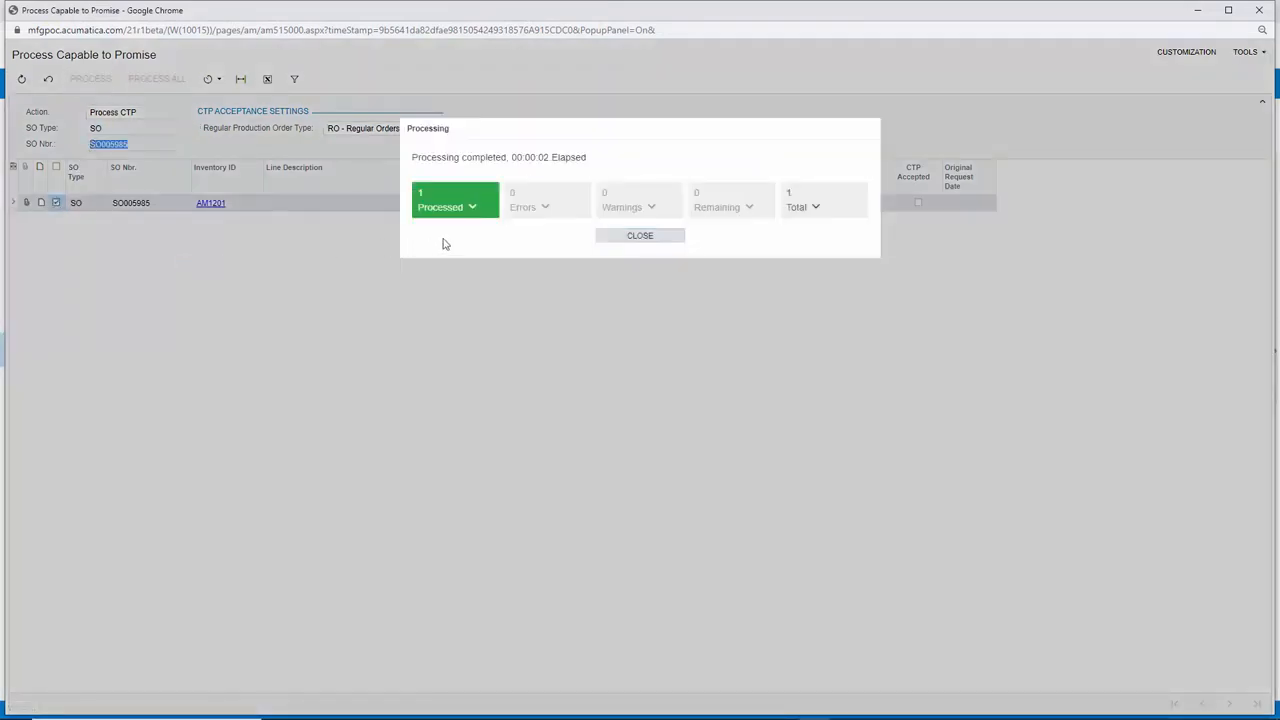
left_click(600, 239)
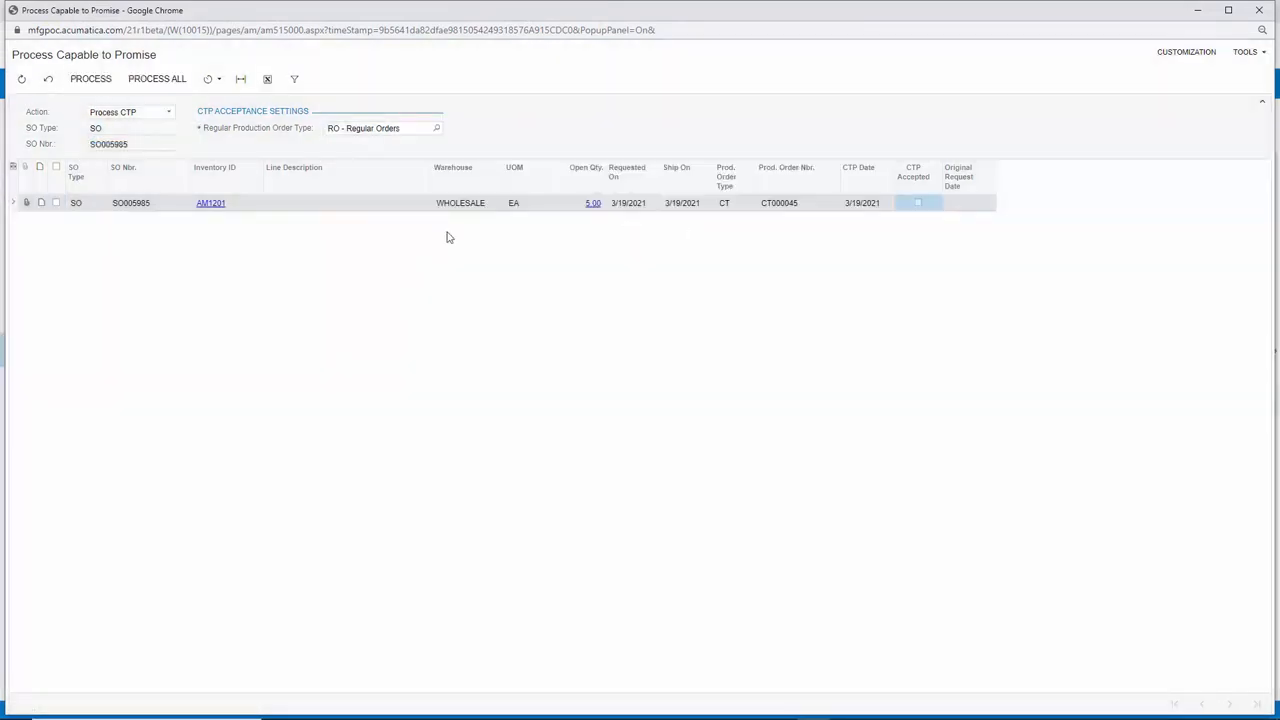
Accept the capable-to-promise result for the AM1201 line and close the processing window.
left_click(55, 203)
left_click(173, 116)
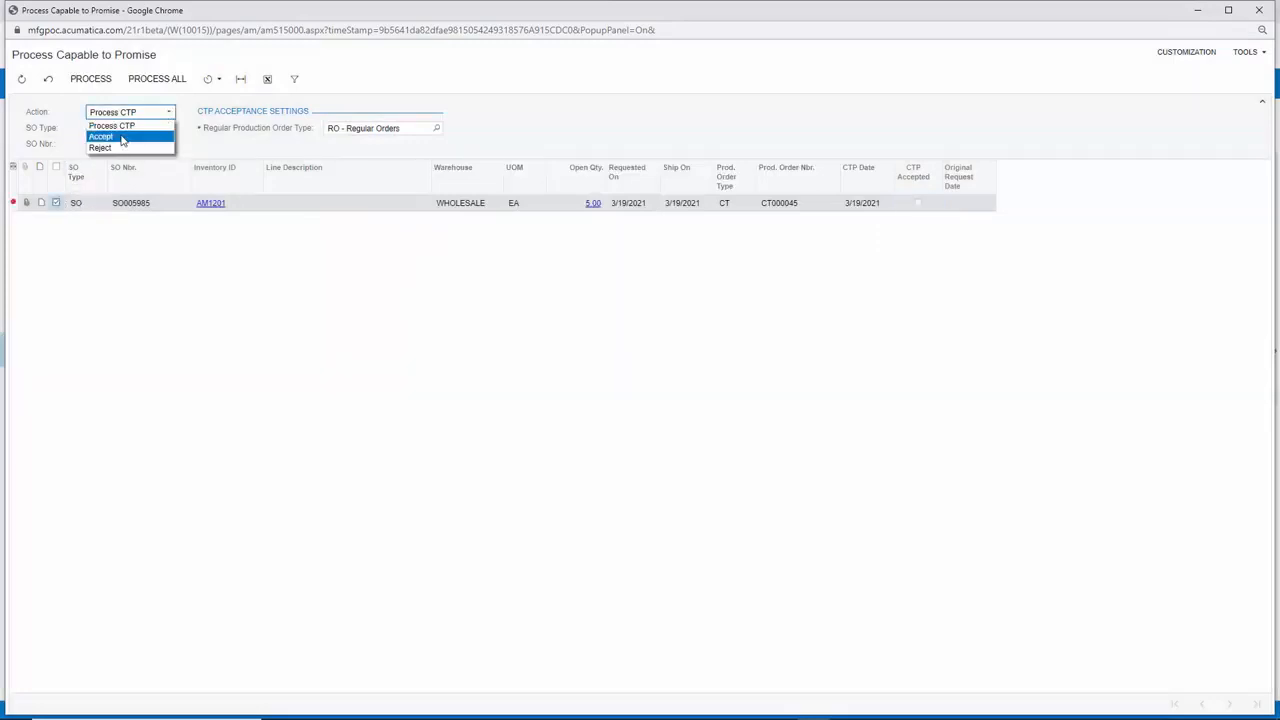
left_click(110, 138)
left_click(90, 78)
left_click(637, 237)
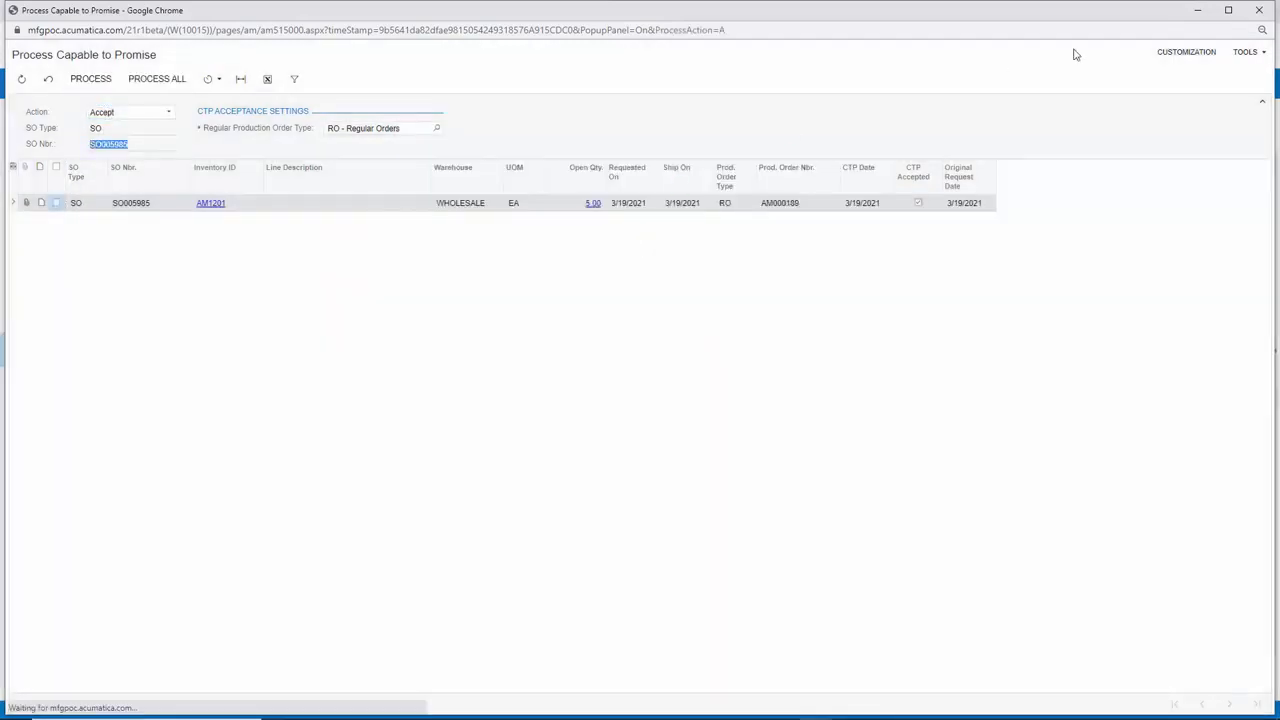
left_click(1259, 10)
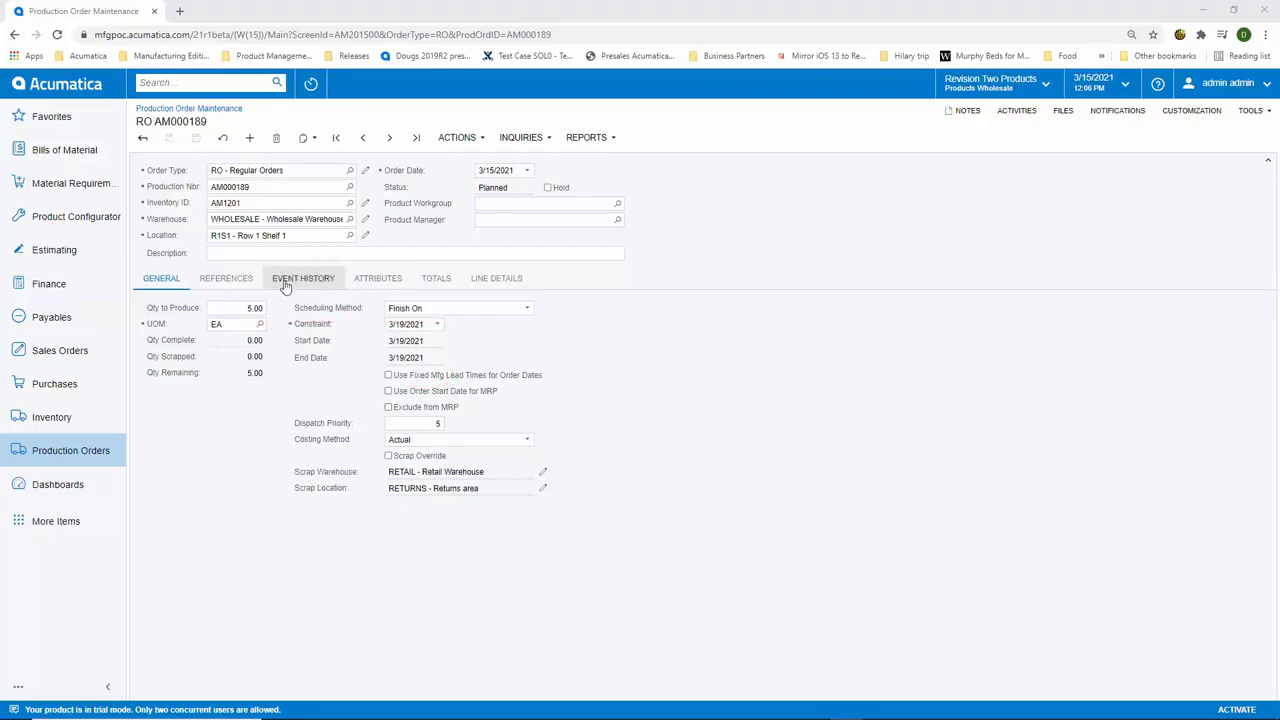
Review the AM1201 production order's references and event history, and release the order.
left_click(227, 280)
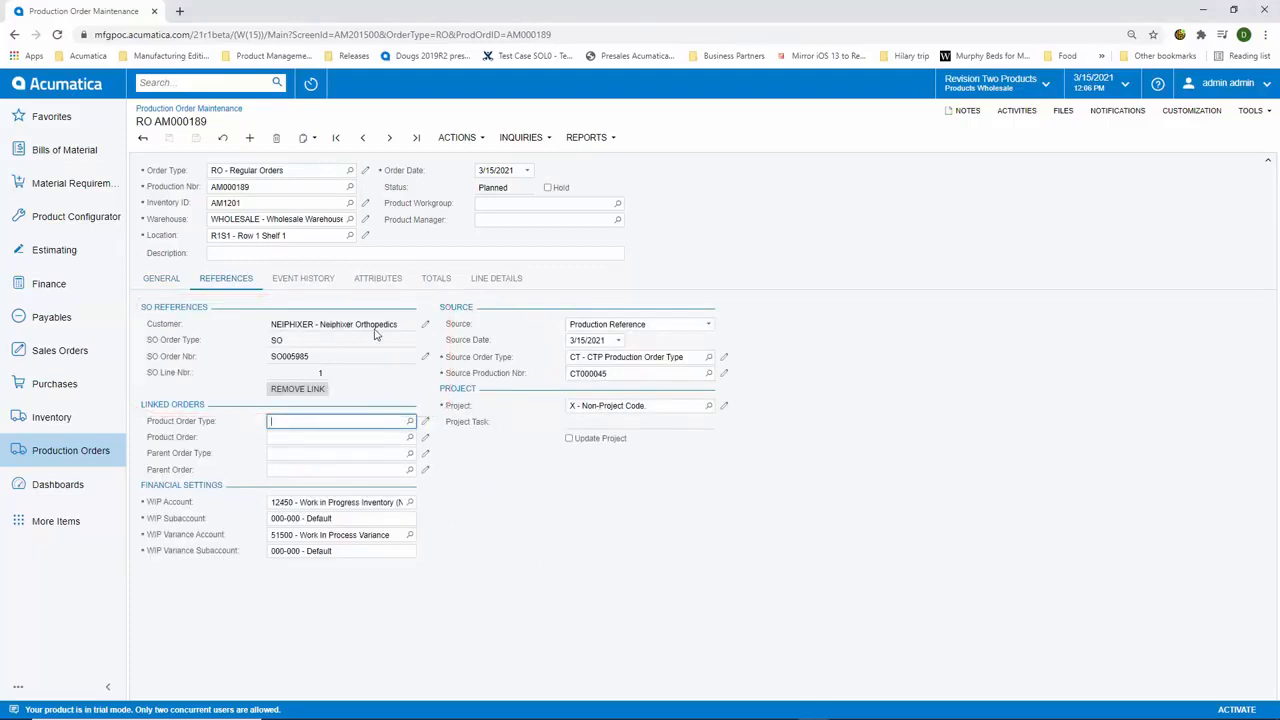
left_click(305, 280)
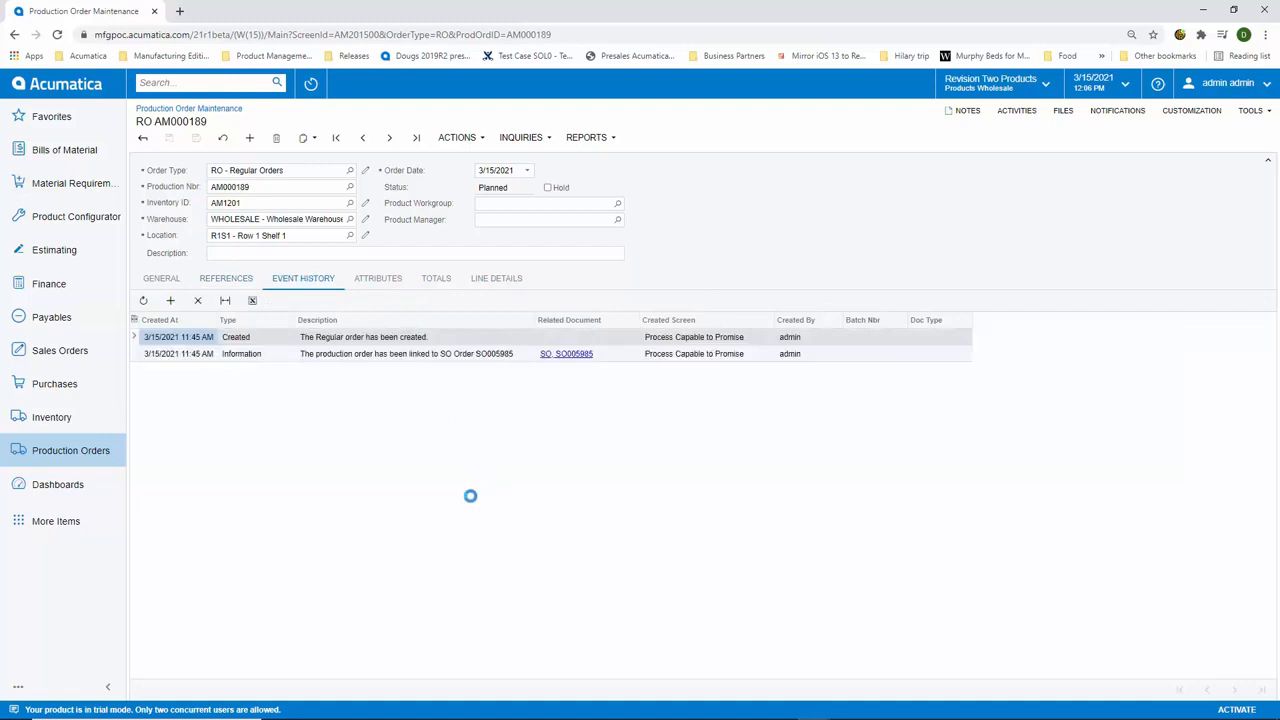
left_click(458, 140)
left_click(471, 171)
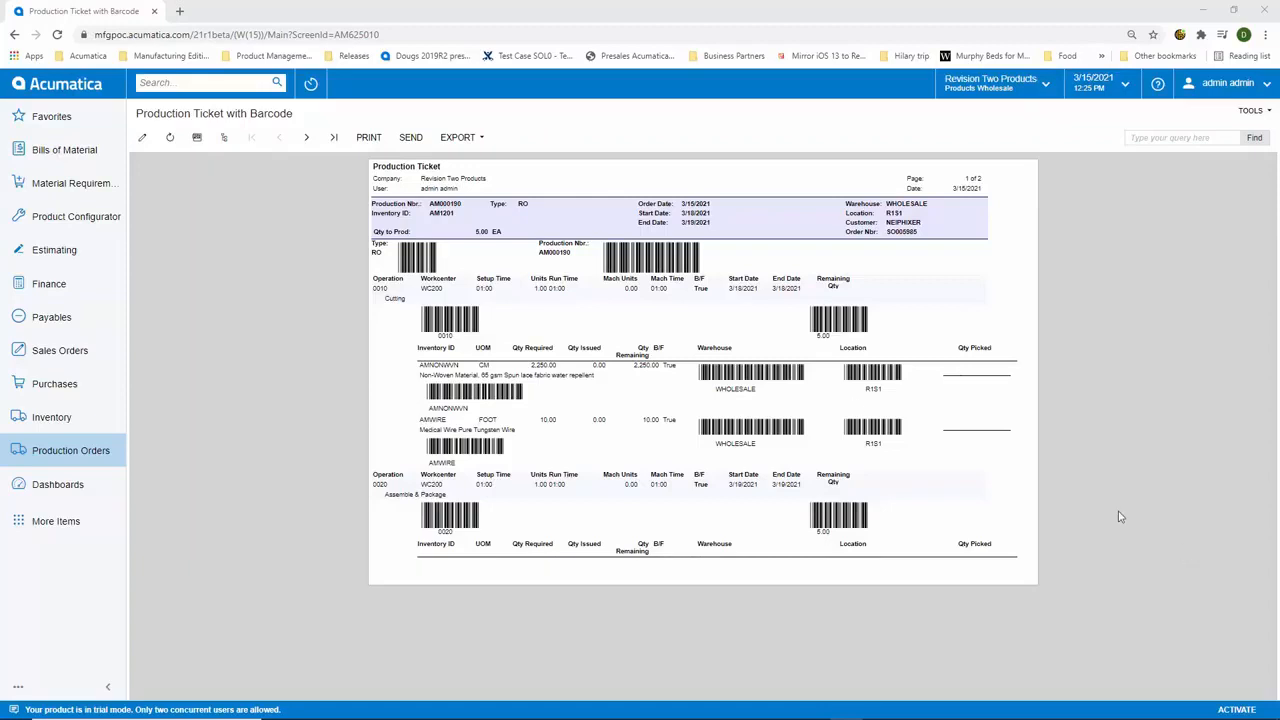
Return from the production ticket to the production order and open its Production Detail inquiry to examine operations and materials.
left_click(14, 34)
left_click(505, 147)
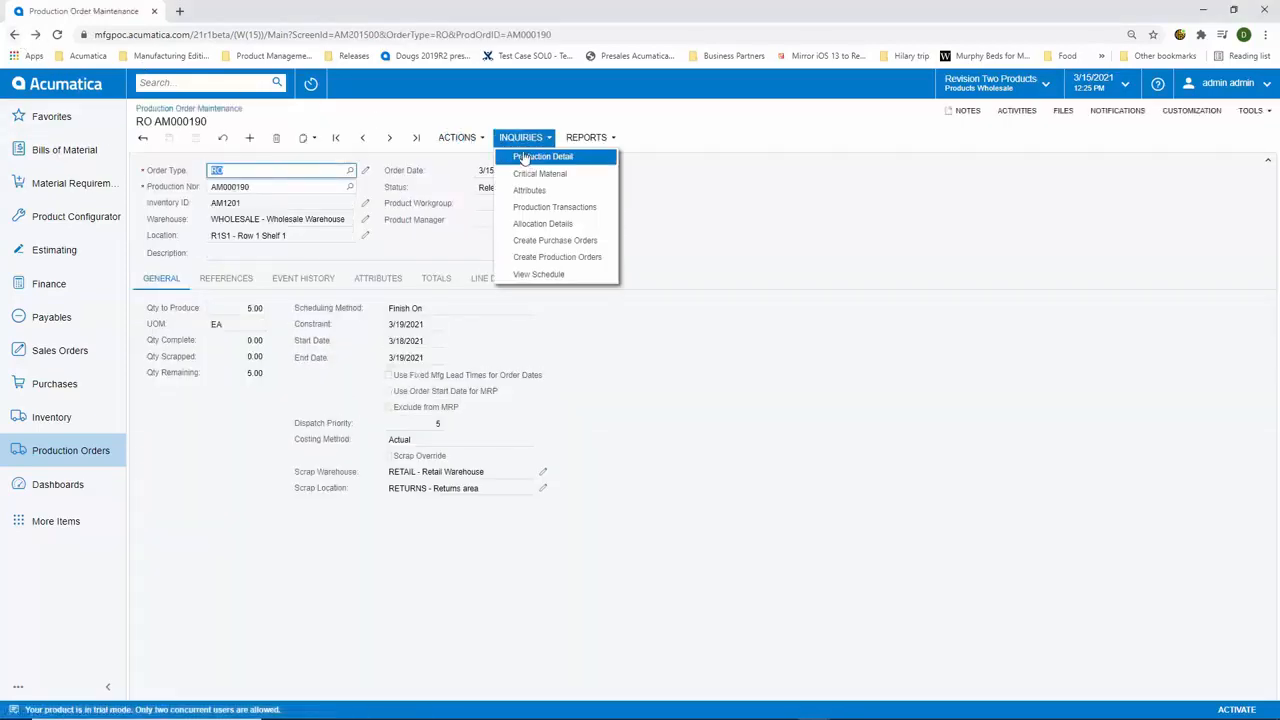
left_click(530, 157)
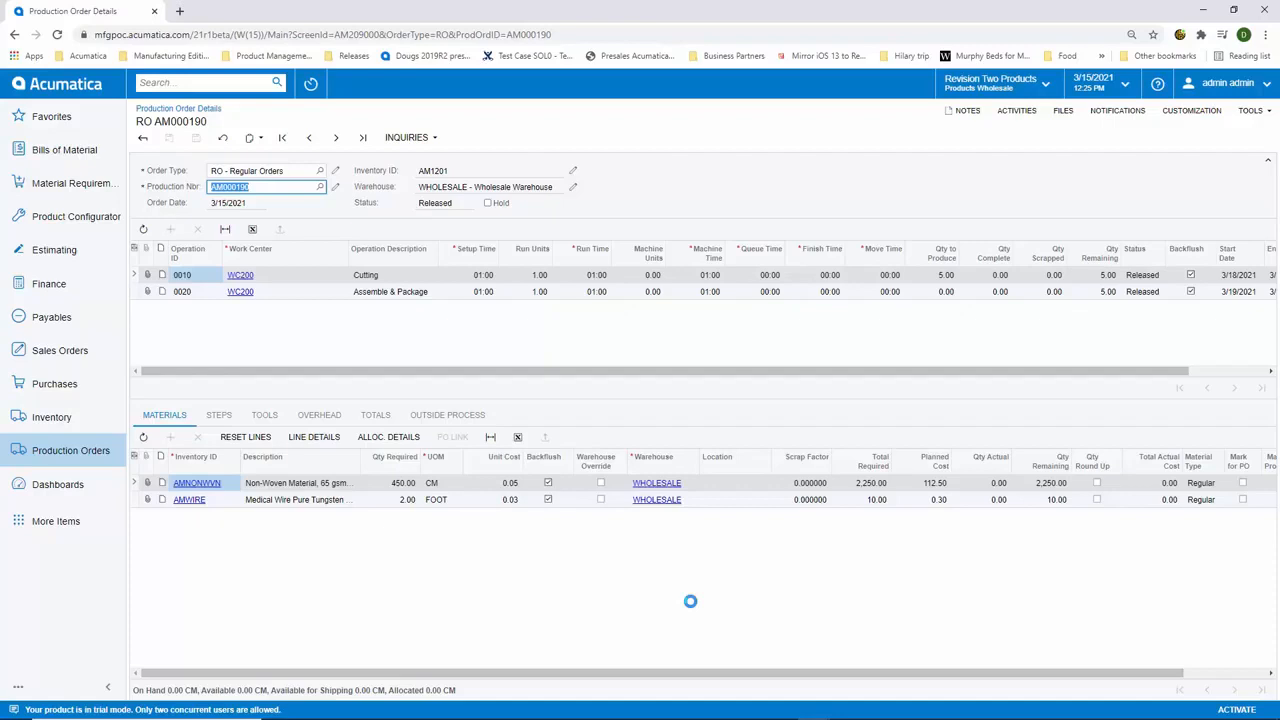
Return to the production order, create a move for all 5 EA of AM1201 at operation 0020, take it off hold and release it.
left_click(14, 36)
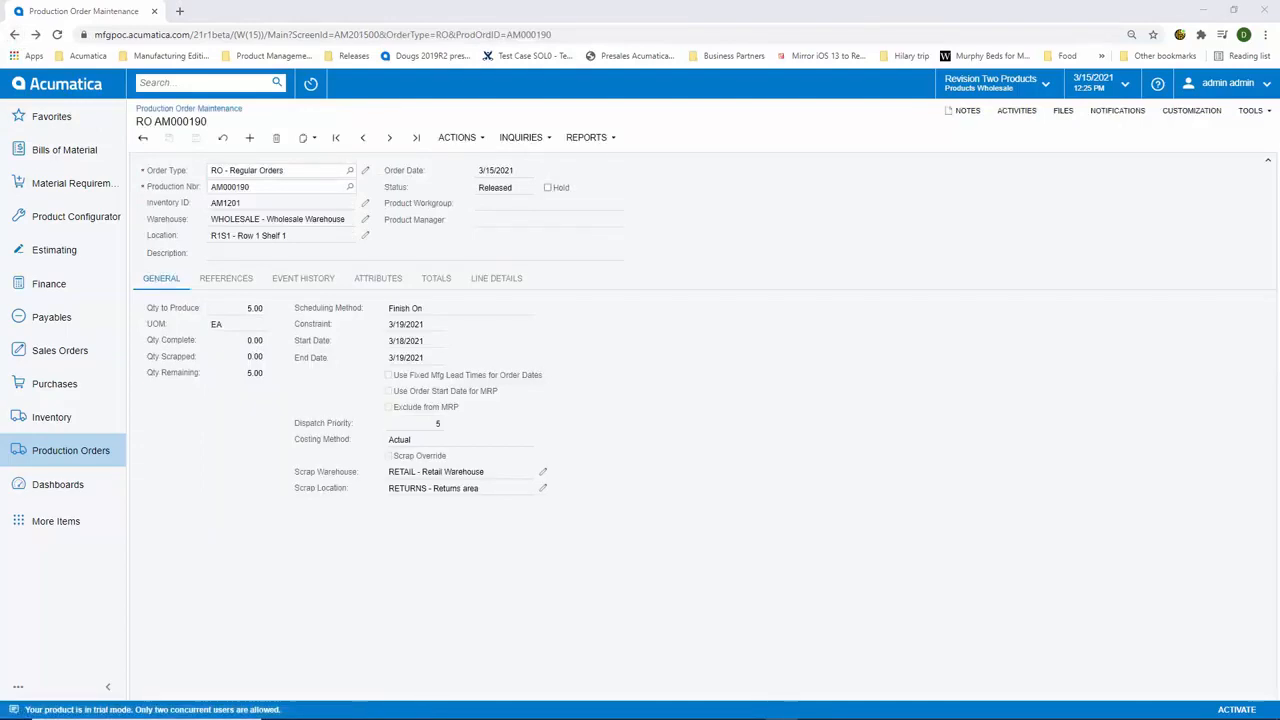
left_click(466, 140)
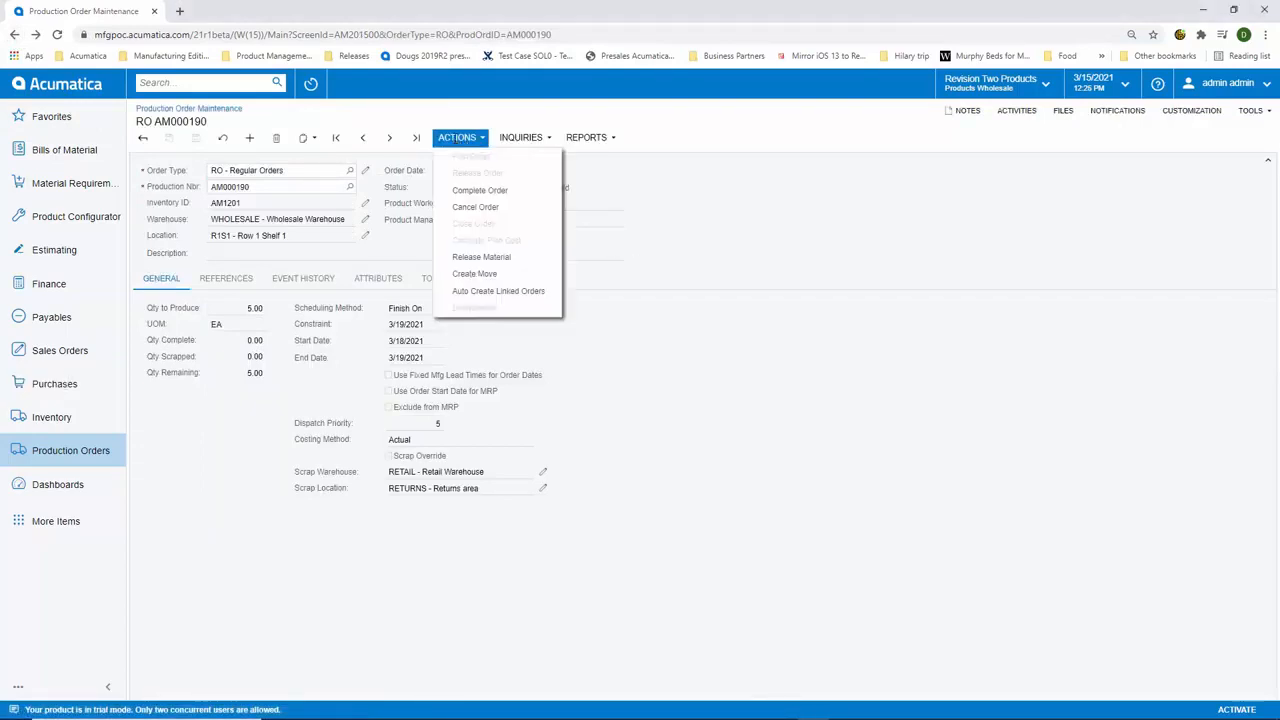
left_click(476, 274)
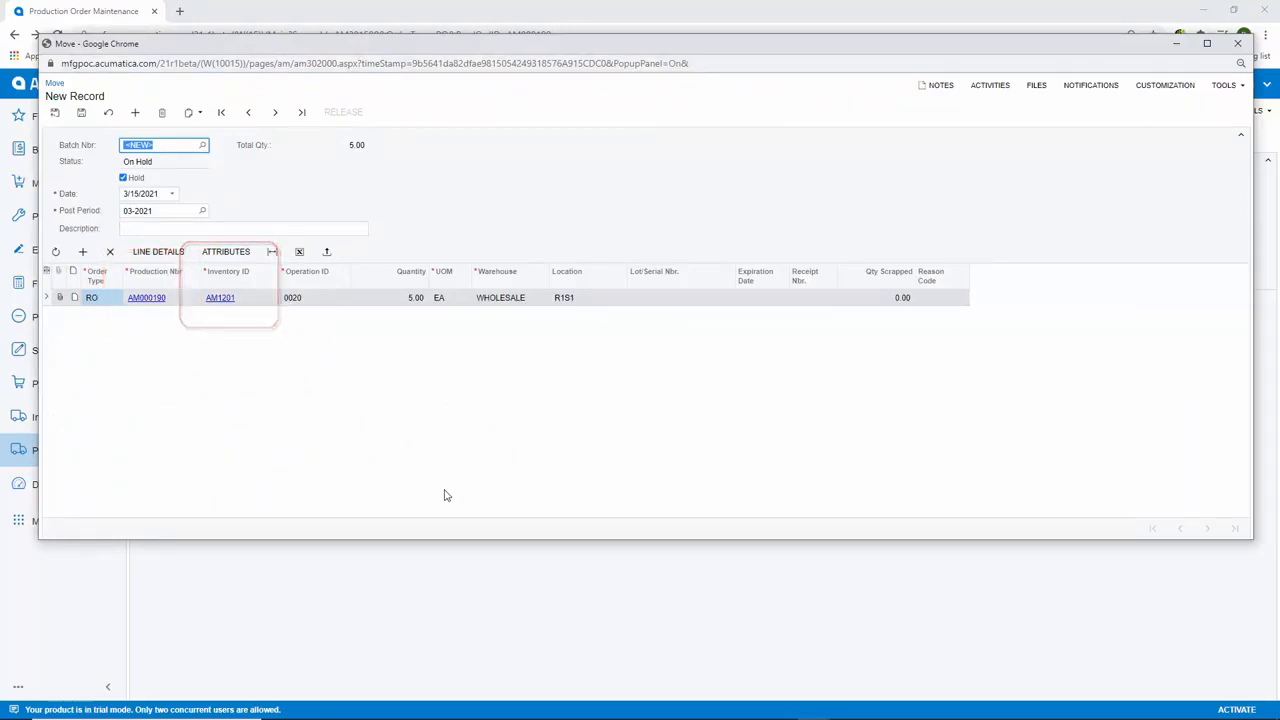
left_click(123, 177)
left_click(333, 114)
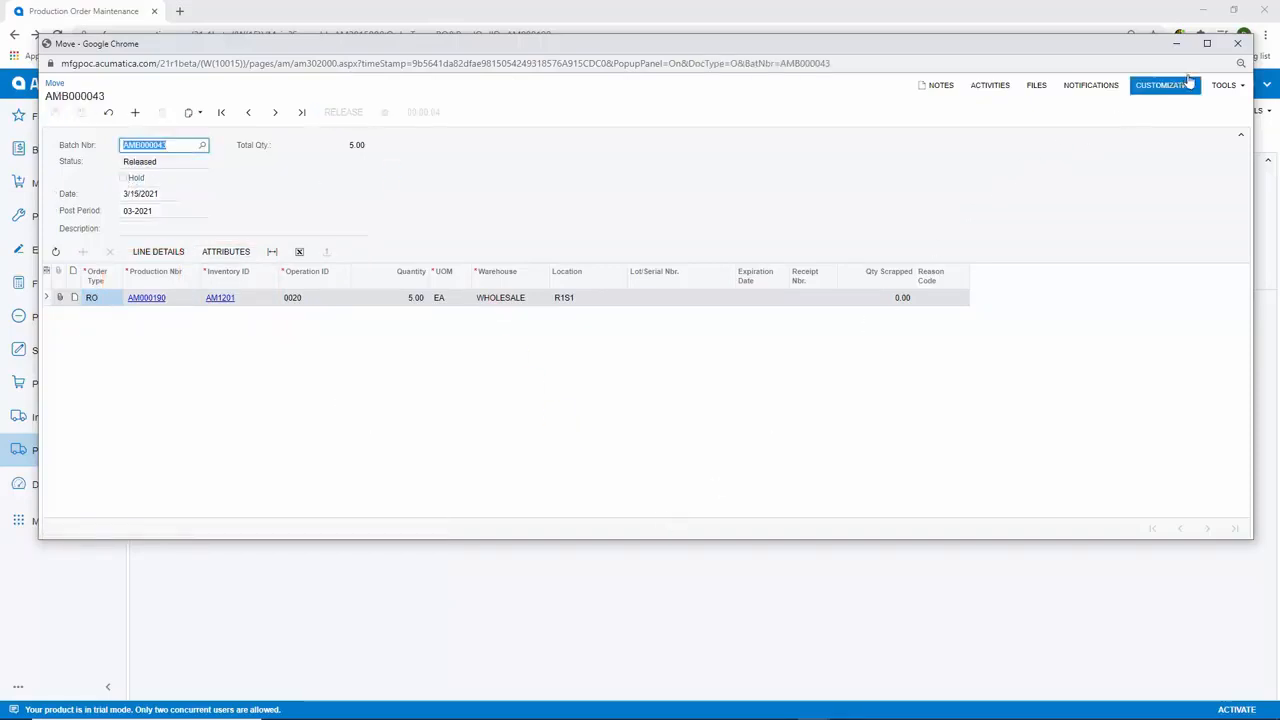
left_click(1238, 43)
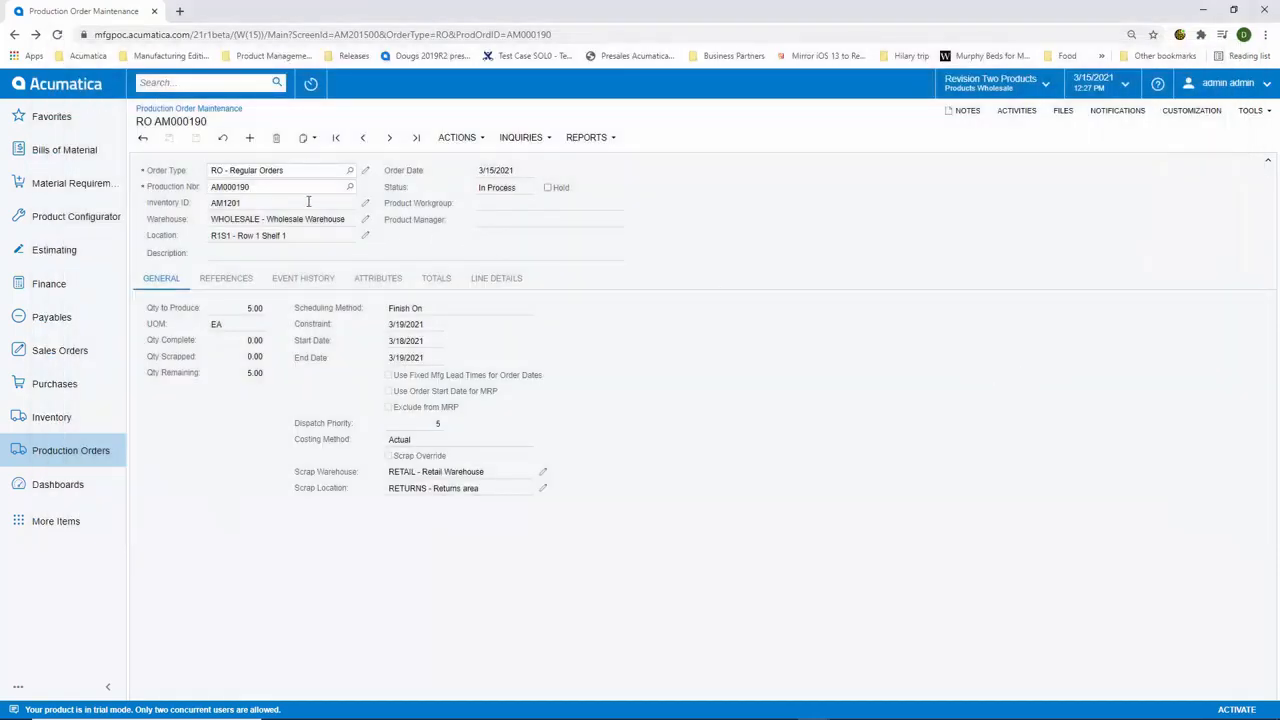
Refresh the production order and examine its event history and its planned, actual and variance totals.
left_click(223, 137)
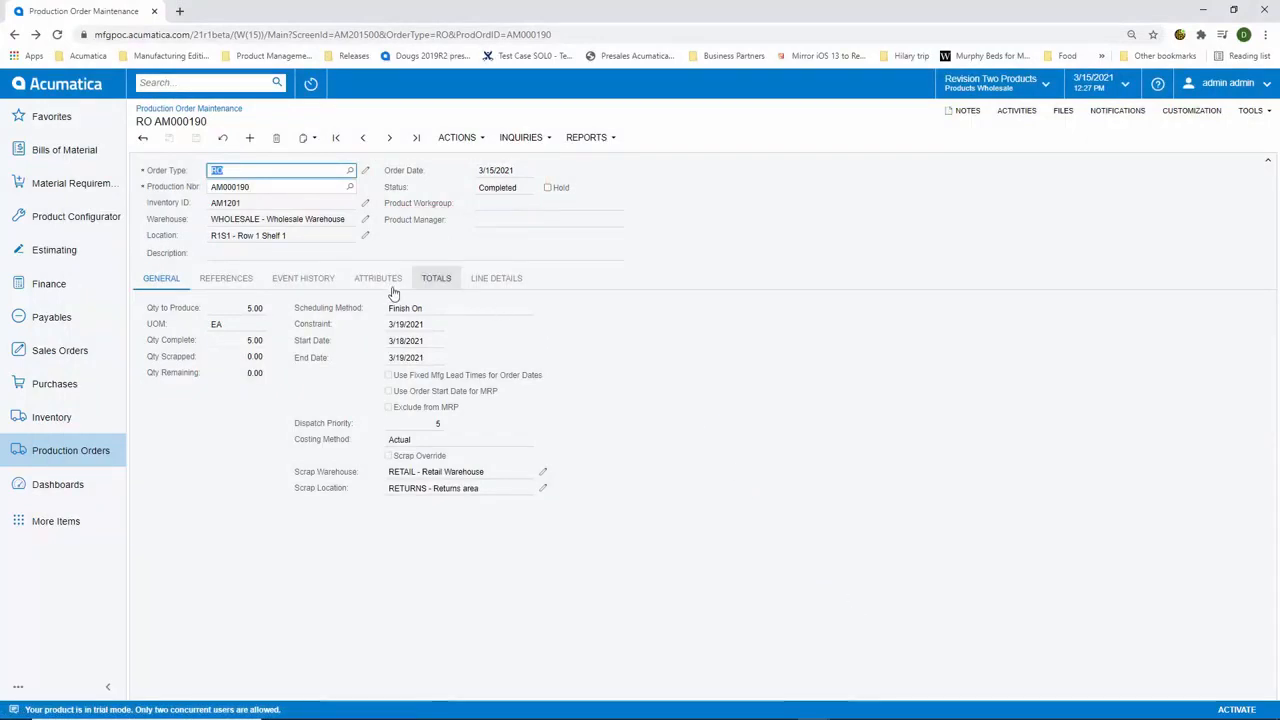
left_click(312, 285)
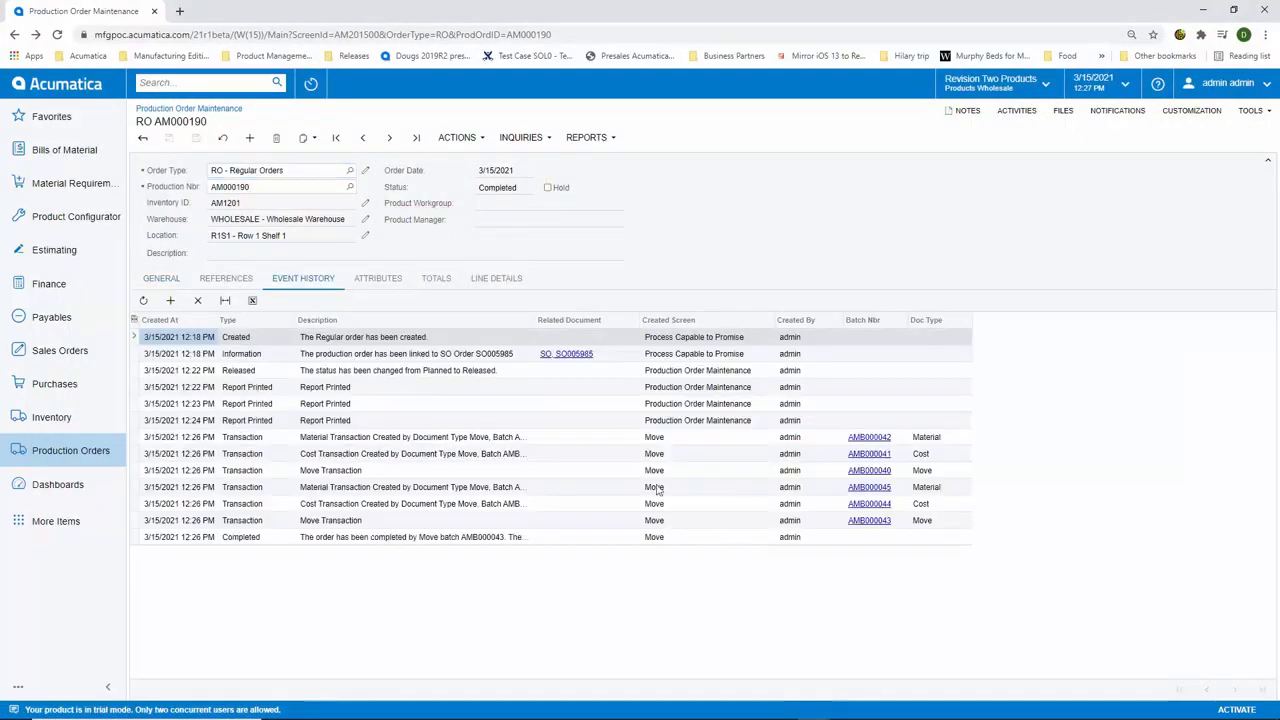
left_click(435, 278)
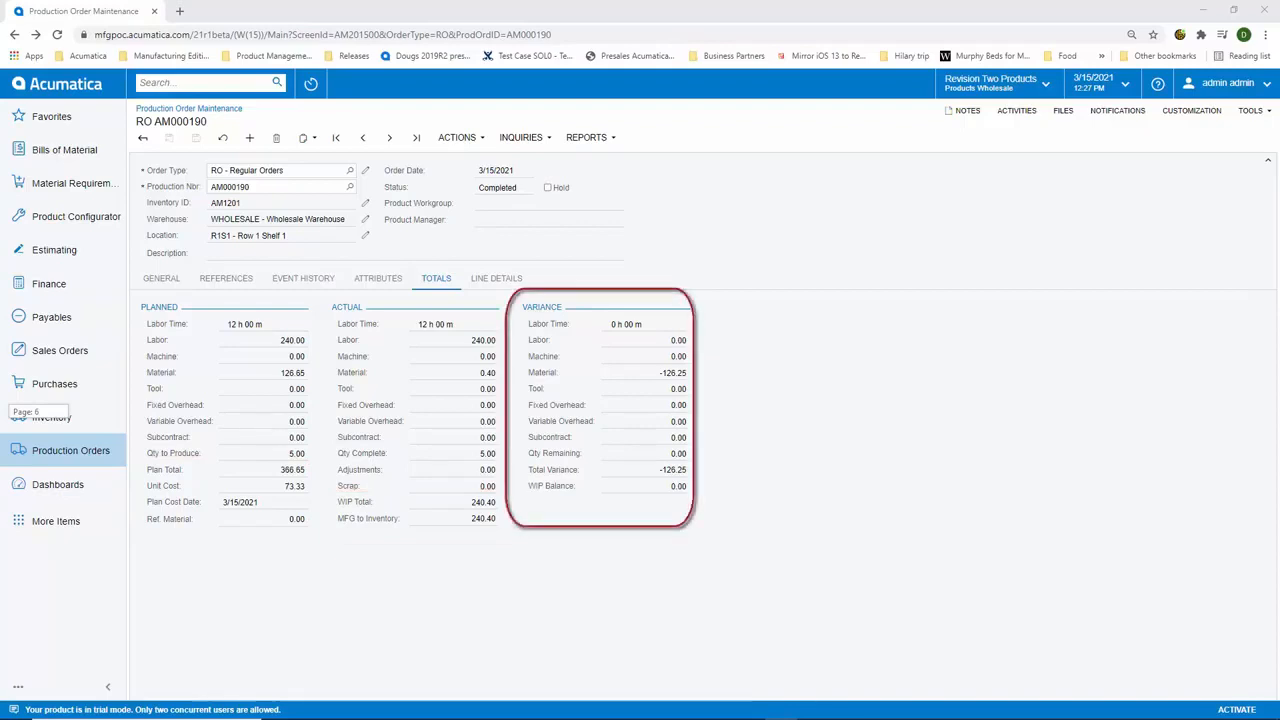
left_click(456, 138)
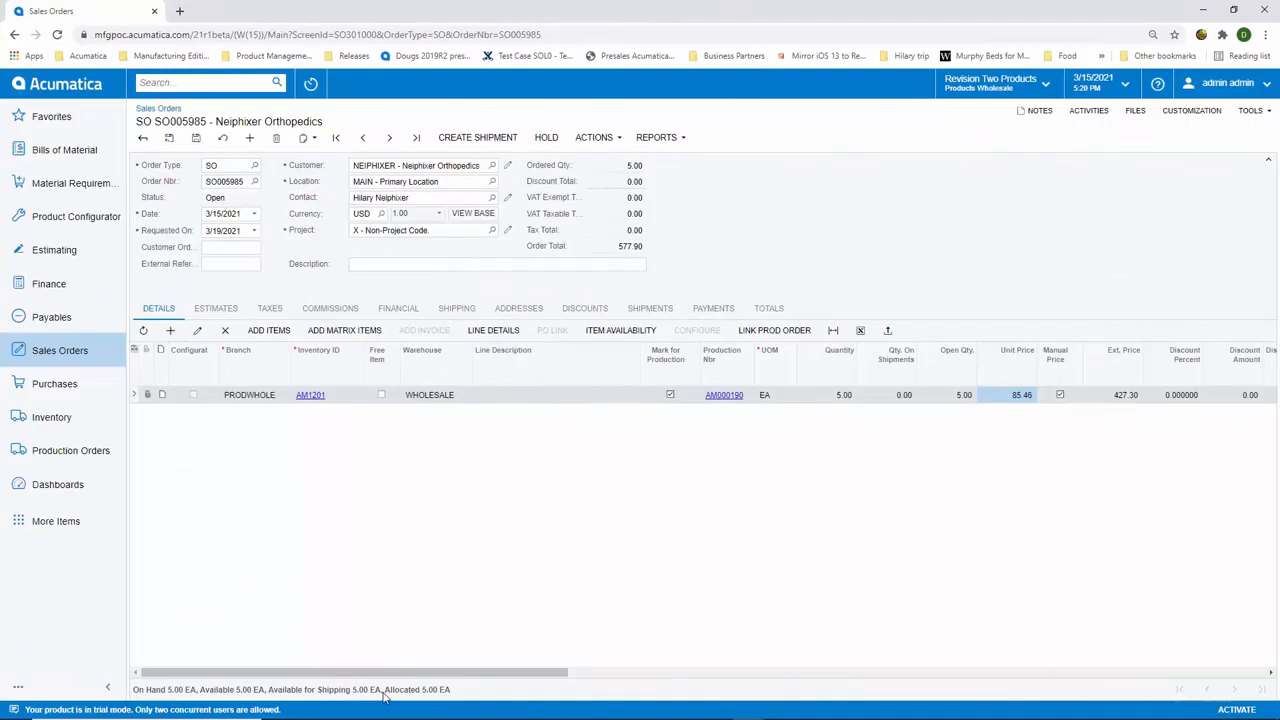
Shop for carrier rates in the sales order's shipping settings and choose FEDEXGROUND as the ship-via method.
left_click(457, 308)
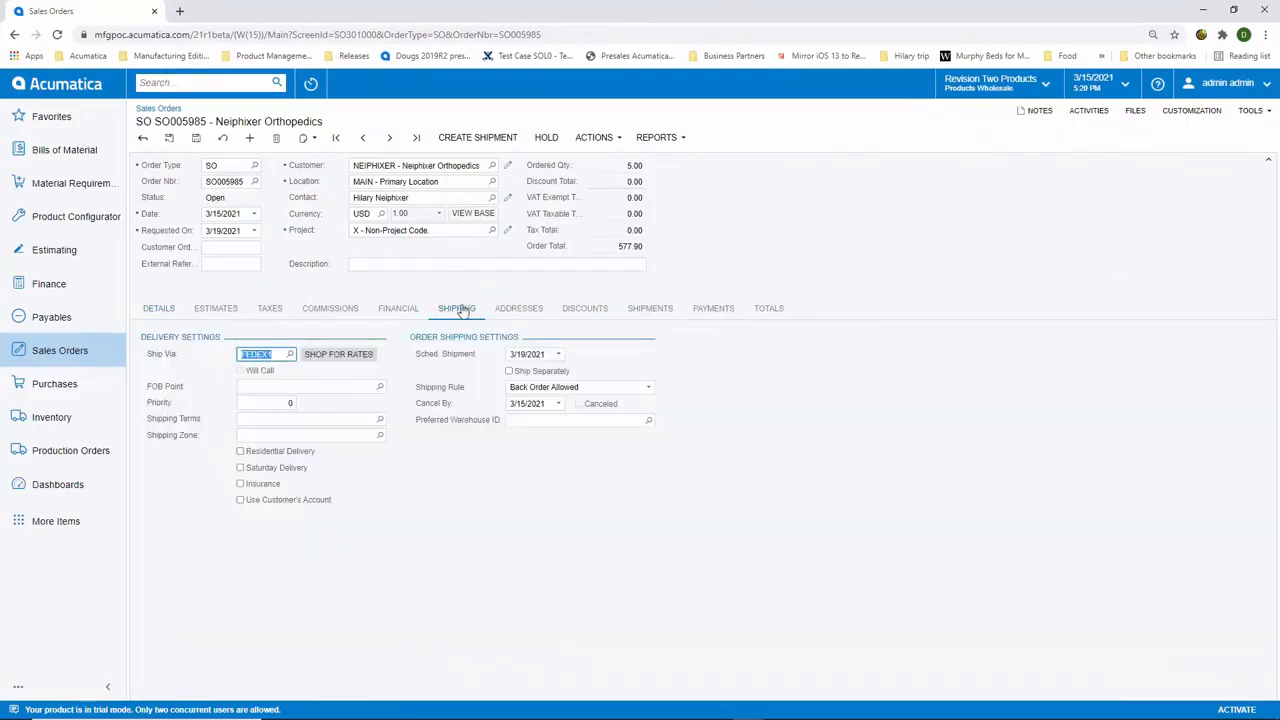
left_click(345, 356)
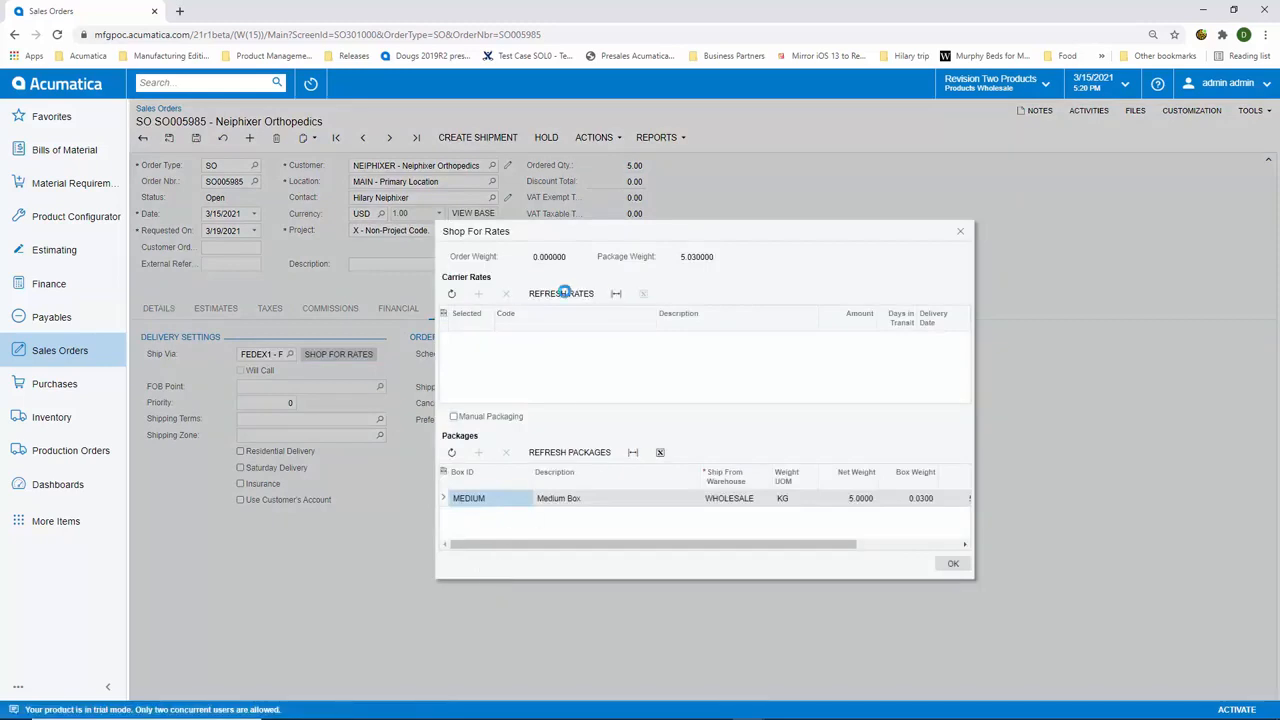
left_click(563, 291)
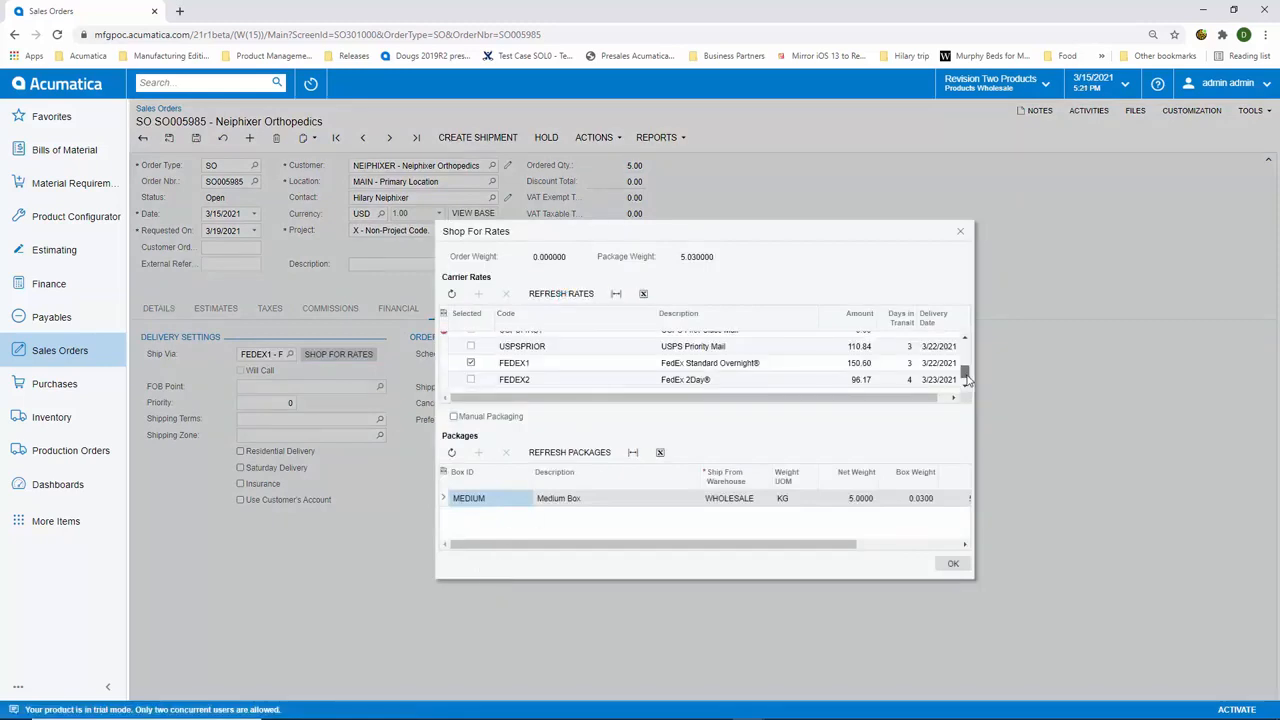
scroll(967, 378, "down", 2)
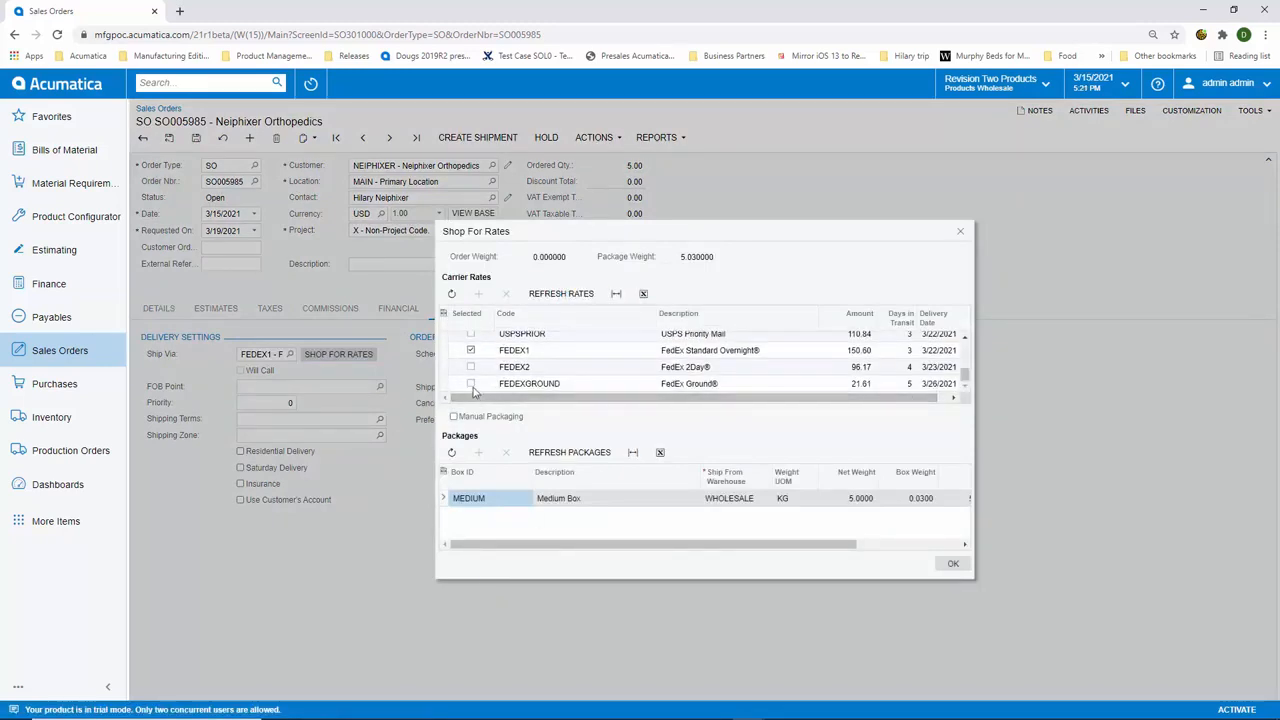
left_click(471, 385)
left_click(953, 564)
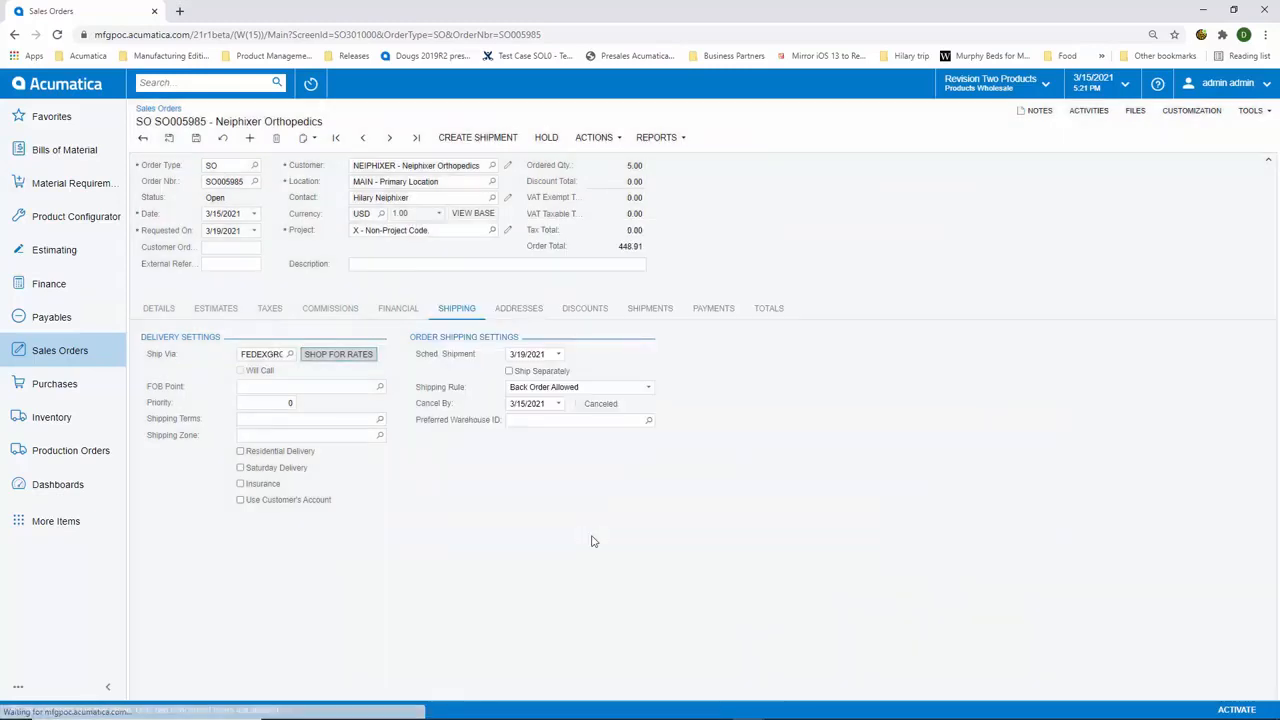
Review the sales order's freight totals, line details and financial settings, including the selectable payment methods.
left_click(767, 310)
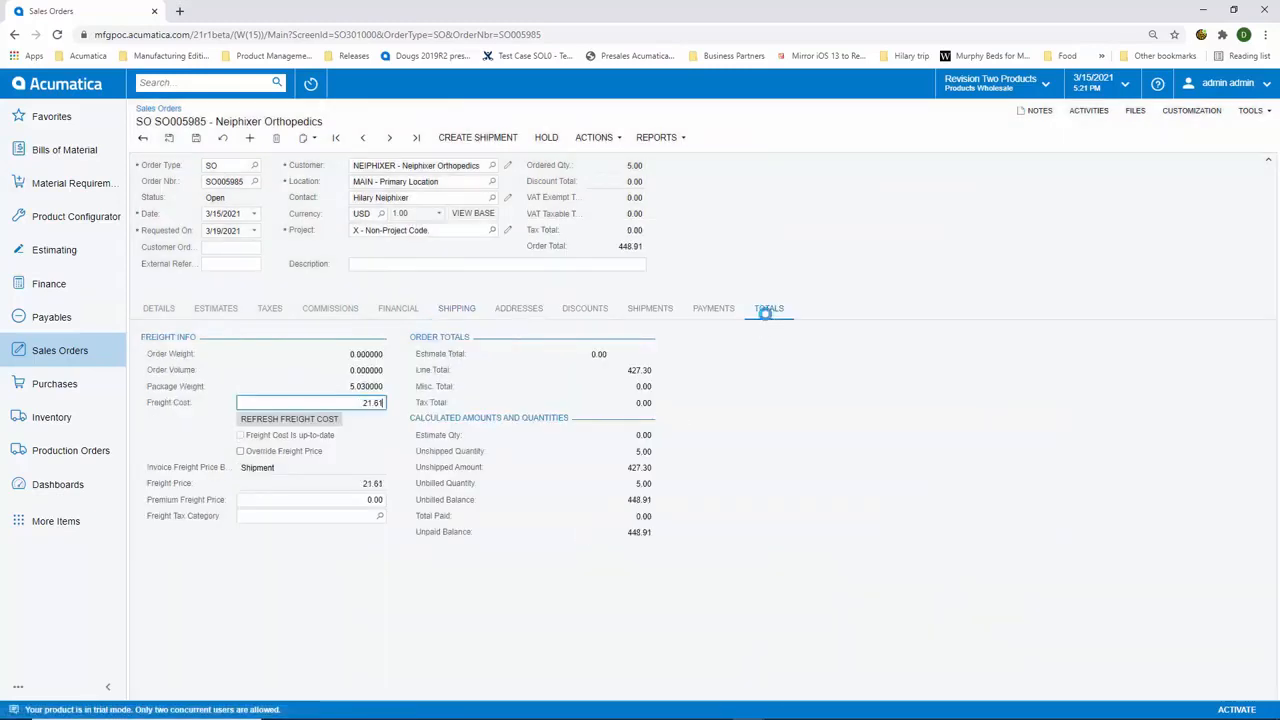
left_click(155, 309)
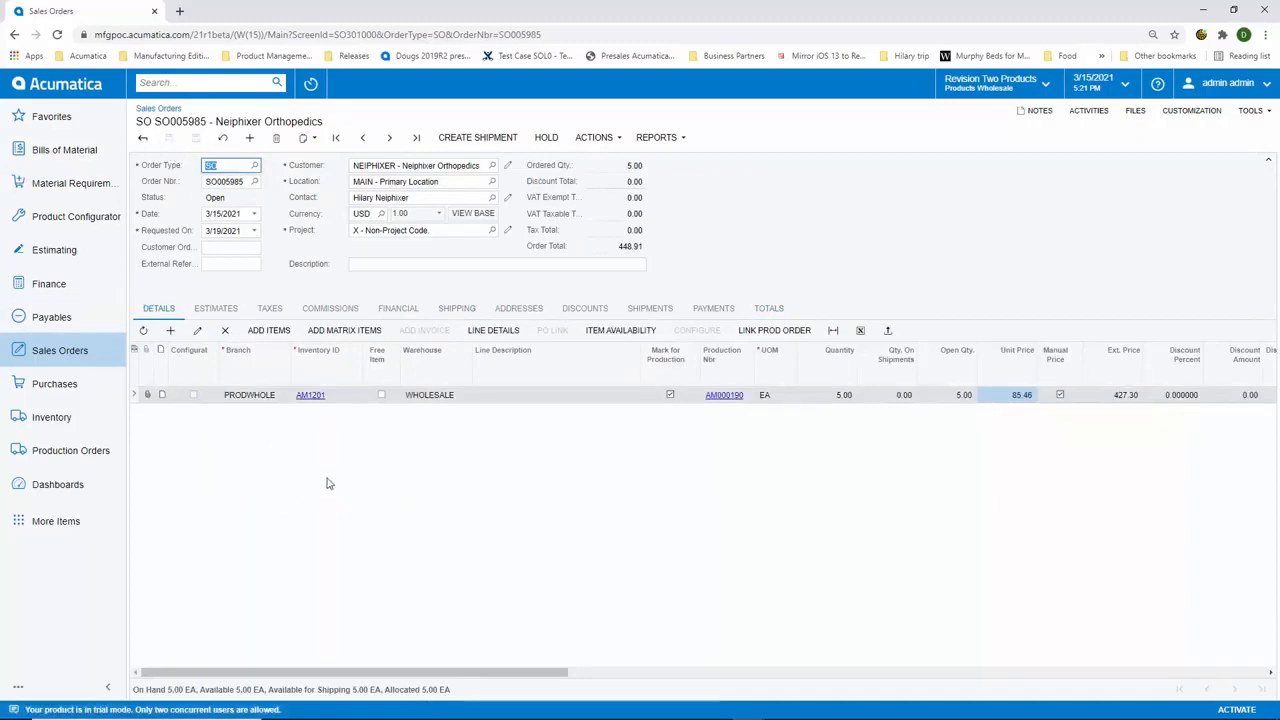
left_click(398, 309)
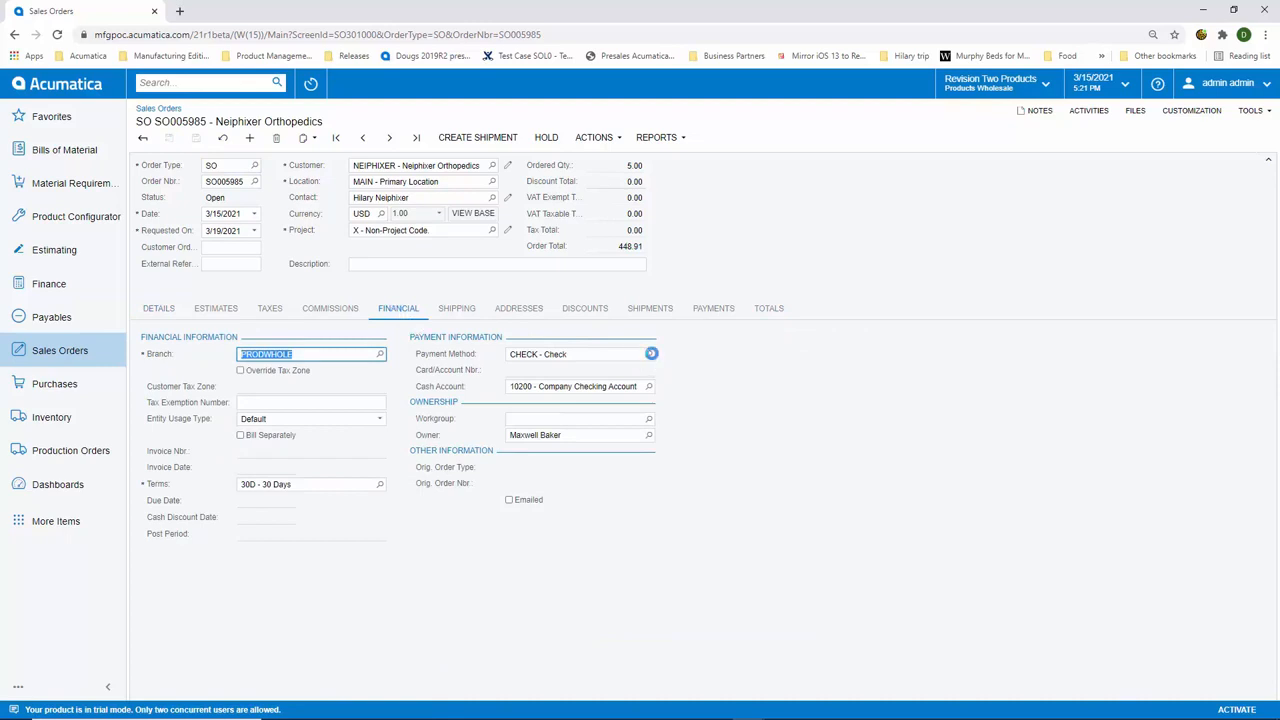
left_click(651, 353)
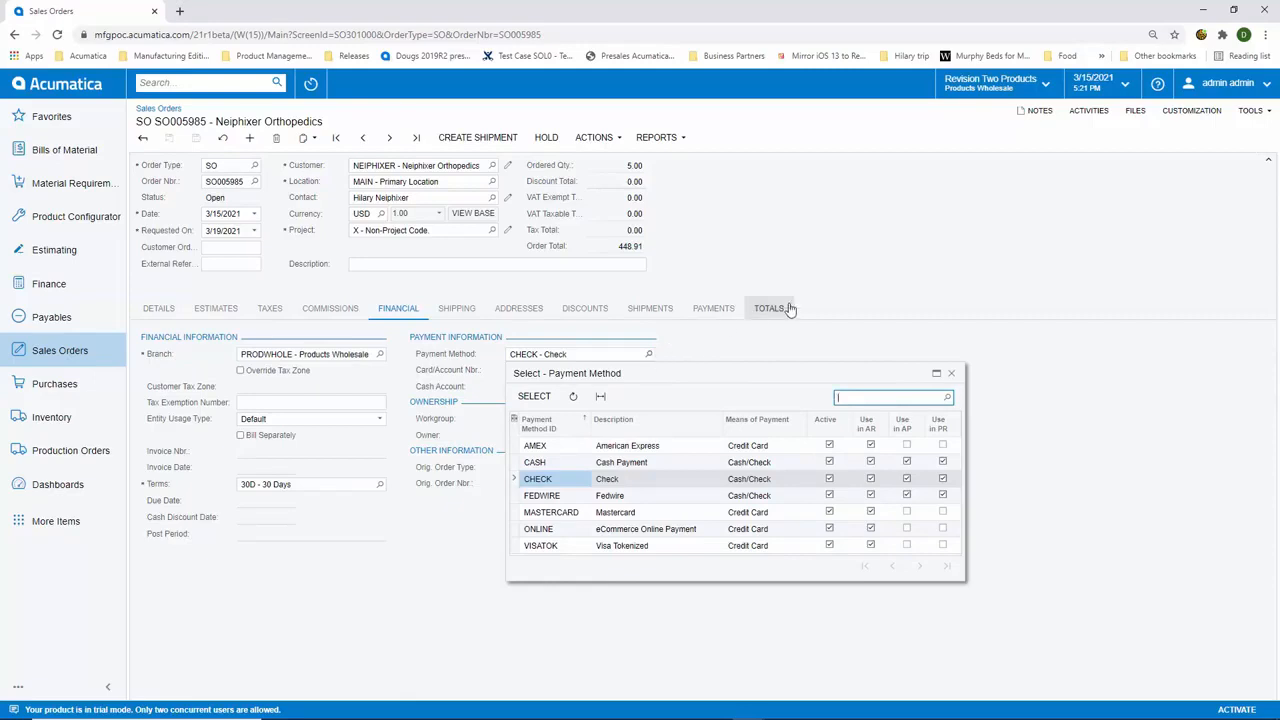
left_click(855, 282)
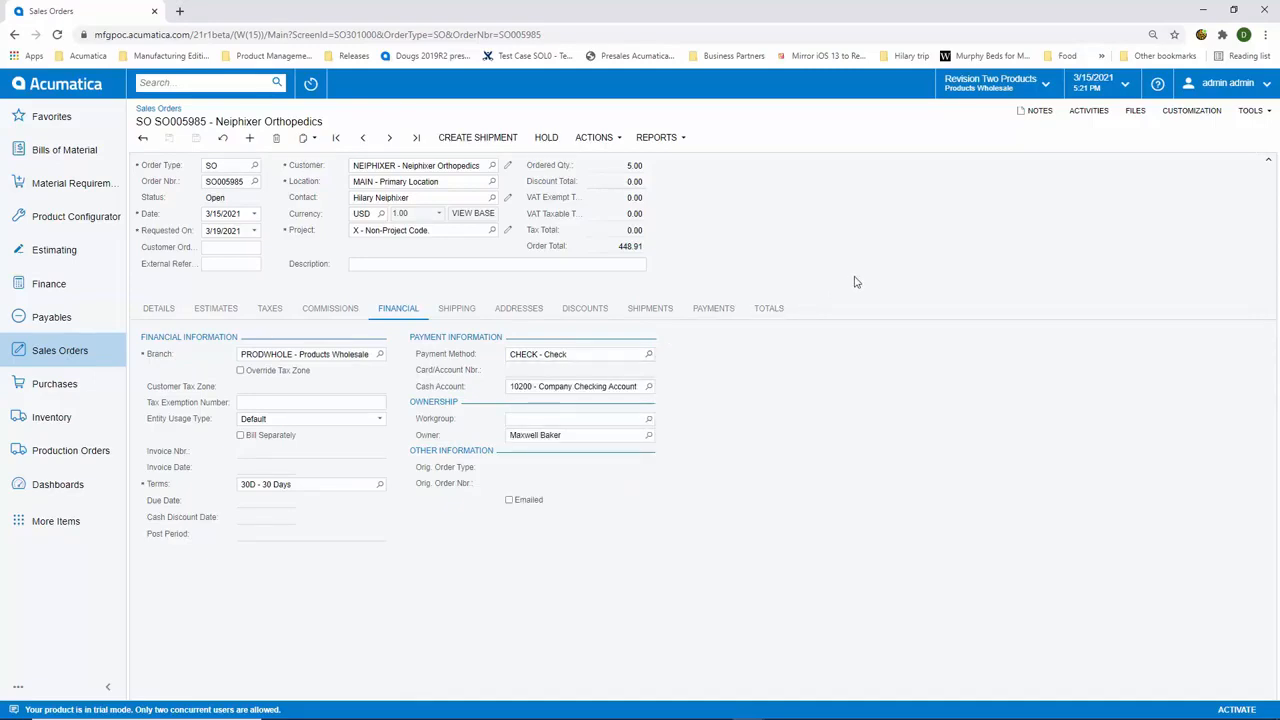
Email the sales order to the customer and check the message logged in its activities.
left_click(595, 137)
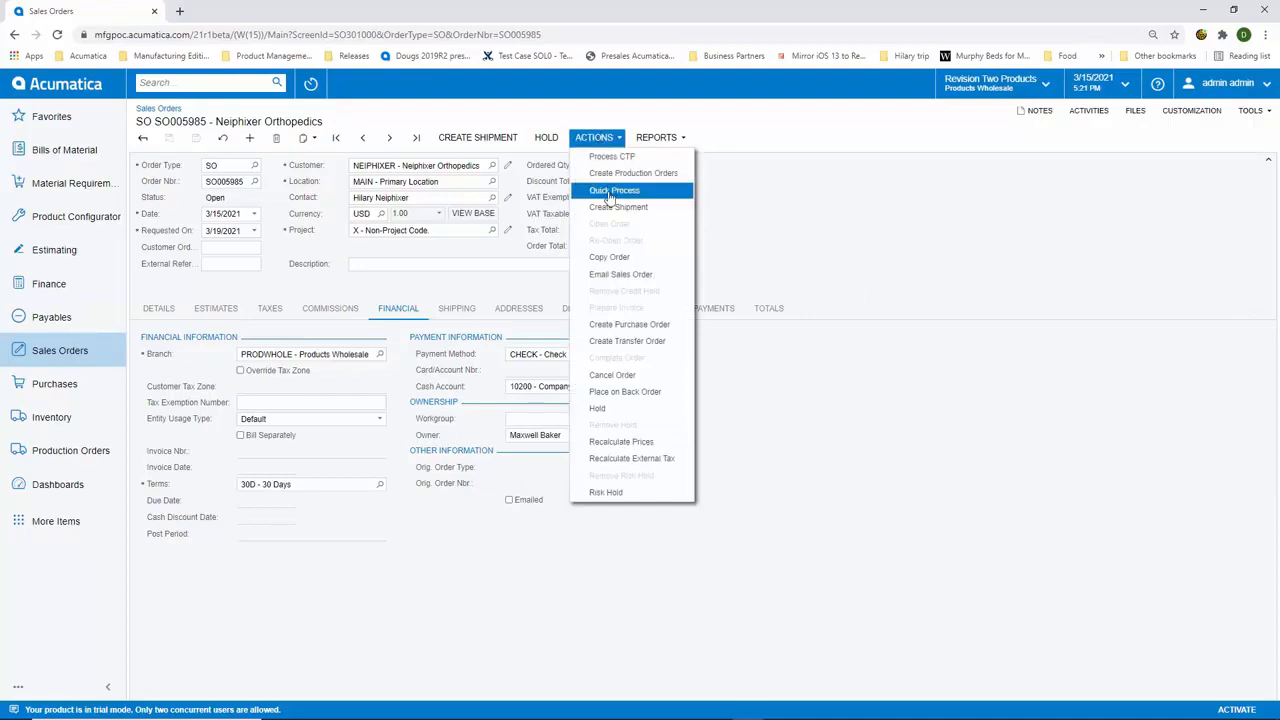
left_click(620, 273)
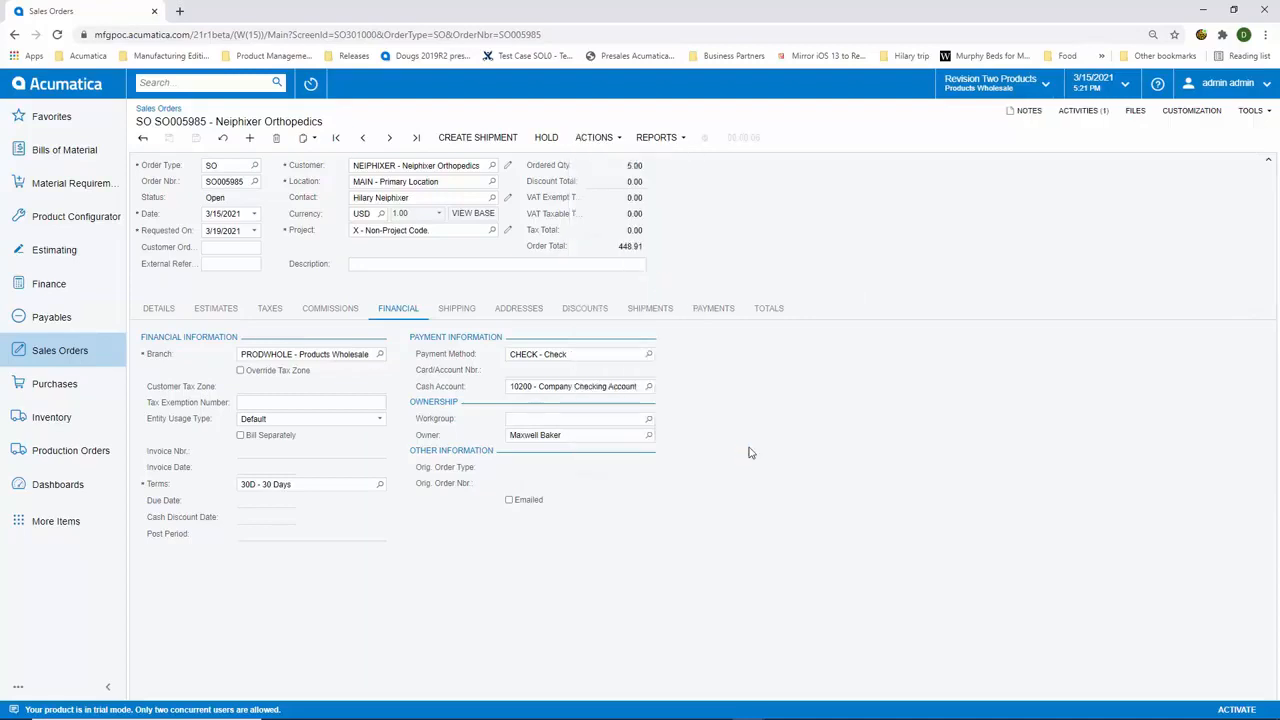
left_click(1083, 114)
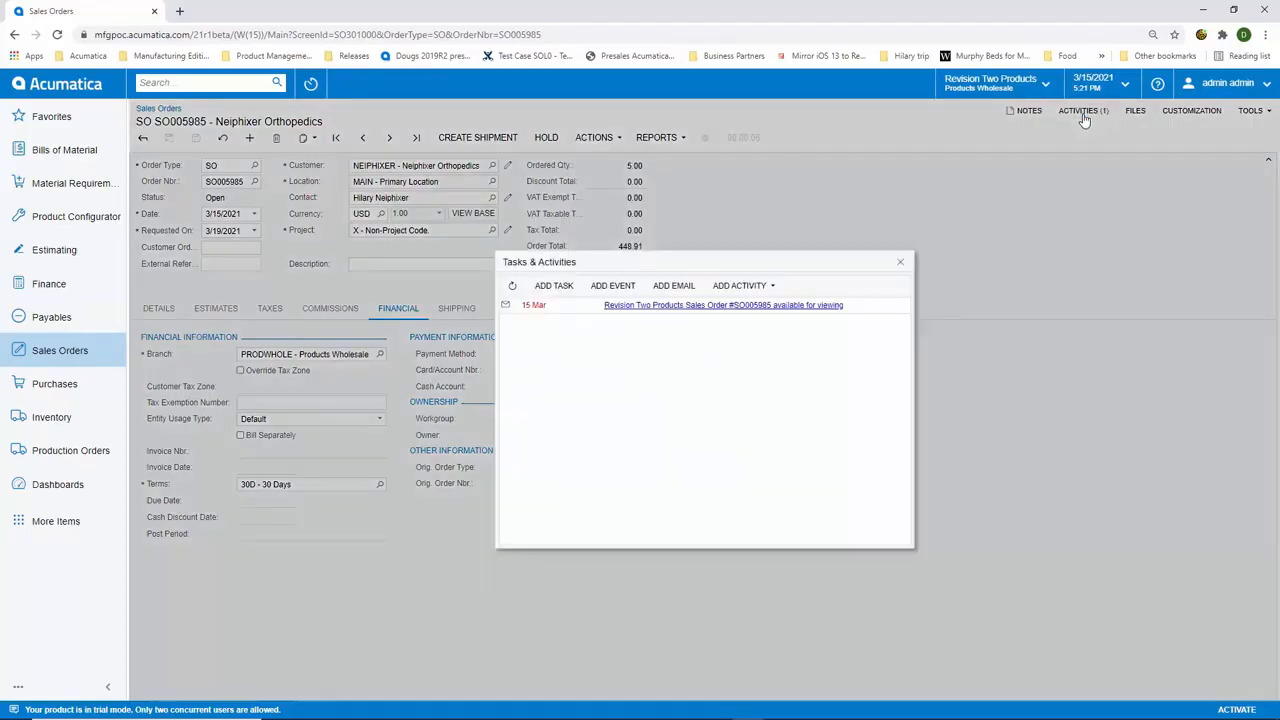
left_click(734, 311)
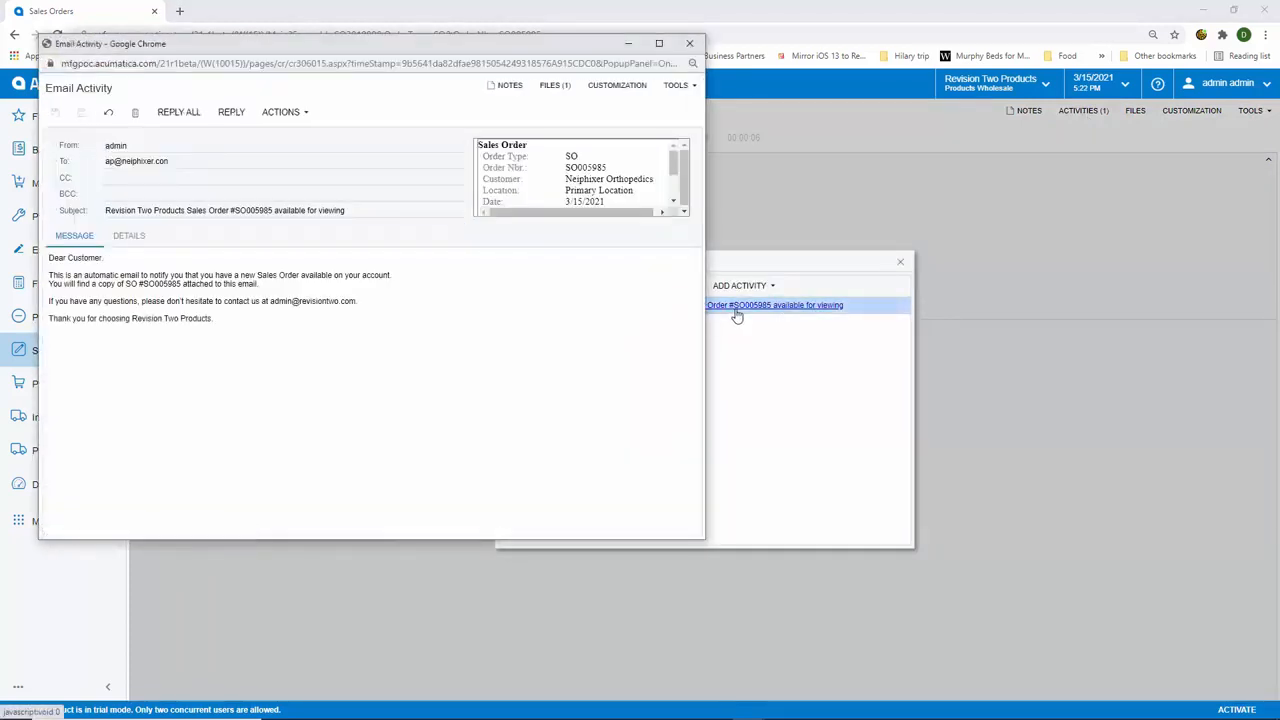
left_click(689, 43)
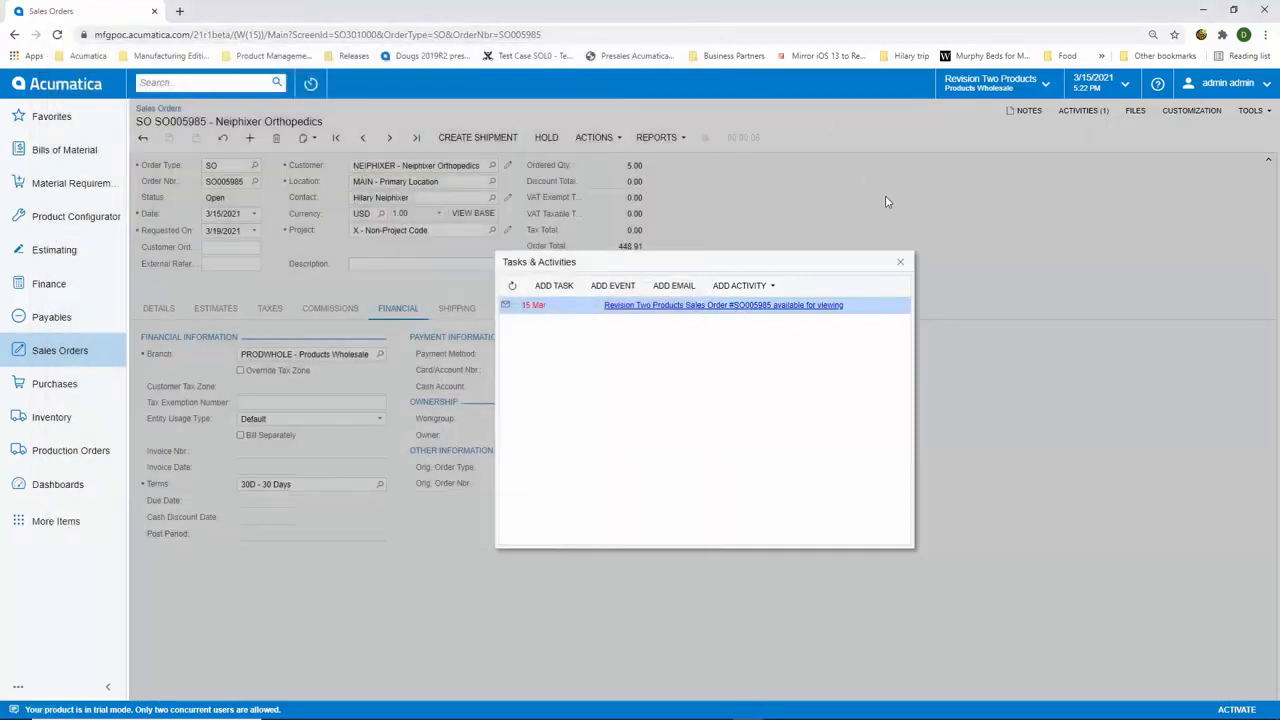
left_click(897, 262)
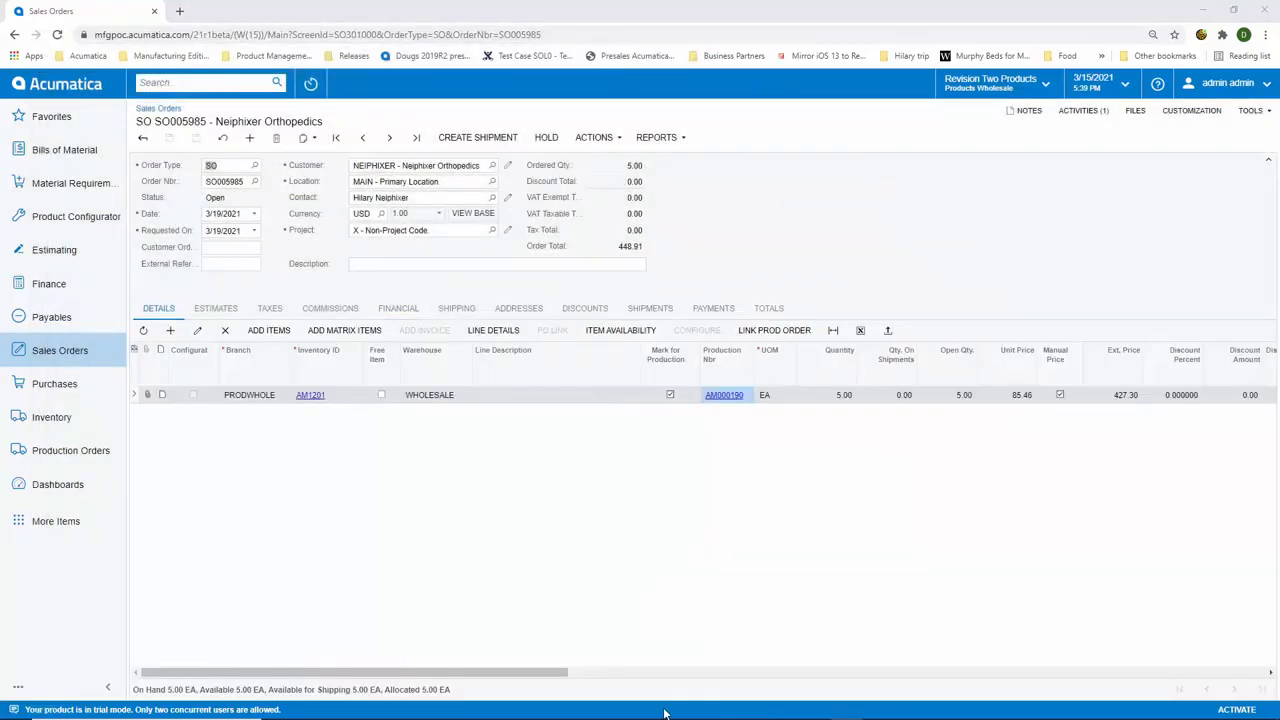
Create a shipment dated 3/19/2021 from the sales order, check its packages and confirm the shipment.
left_click(475, 137)
left_click(797, 436)
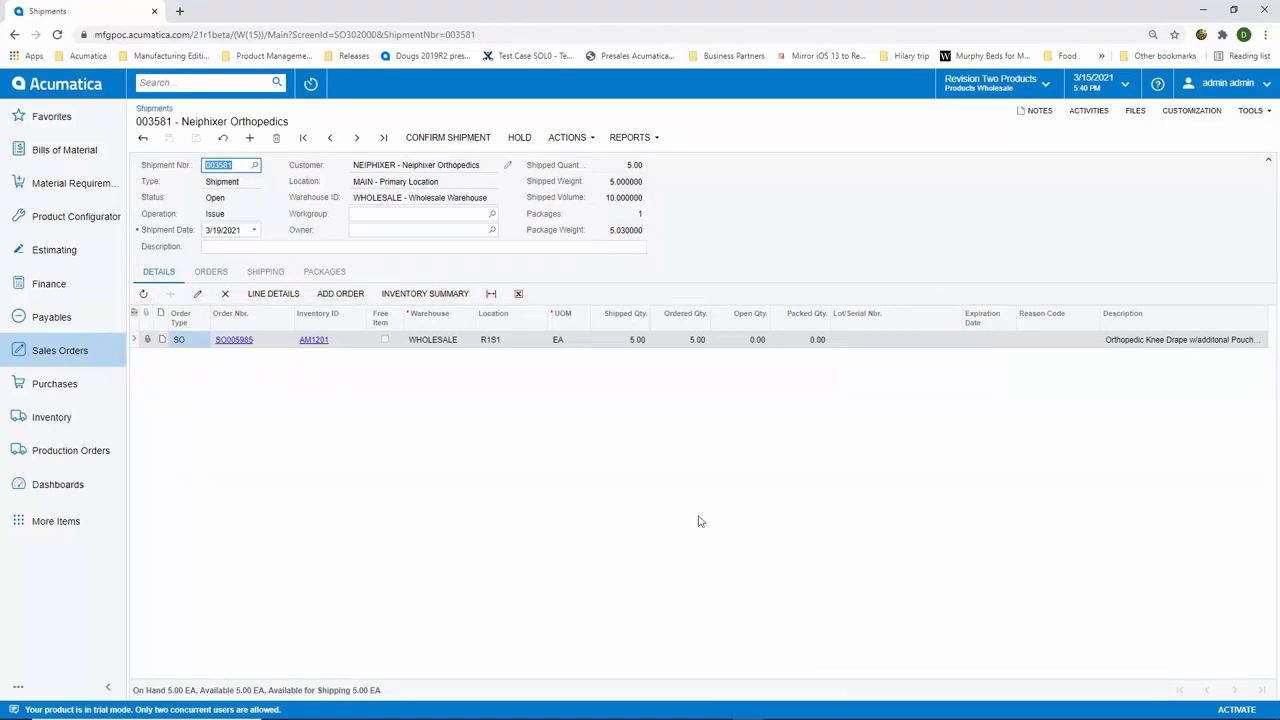
left_click(330, 274)
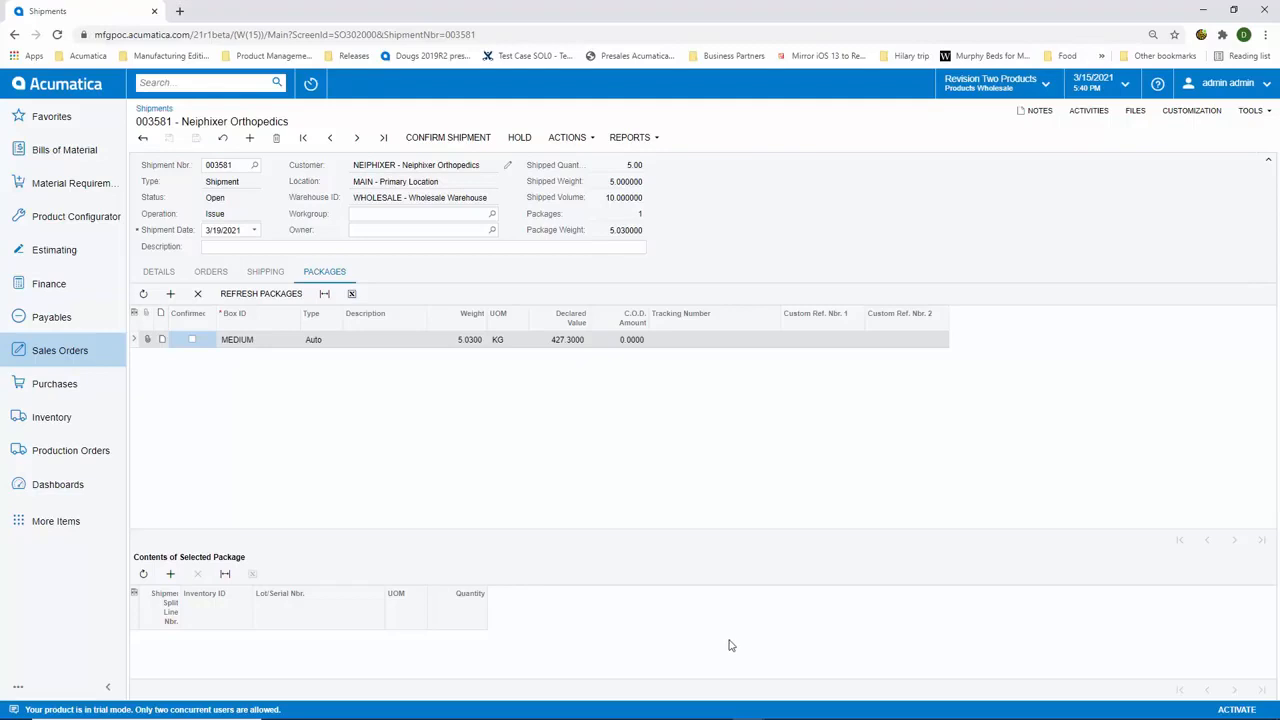
left_click(452, 137)
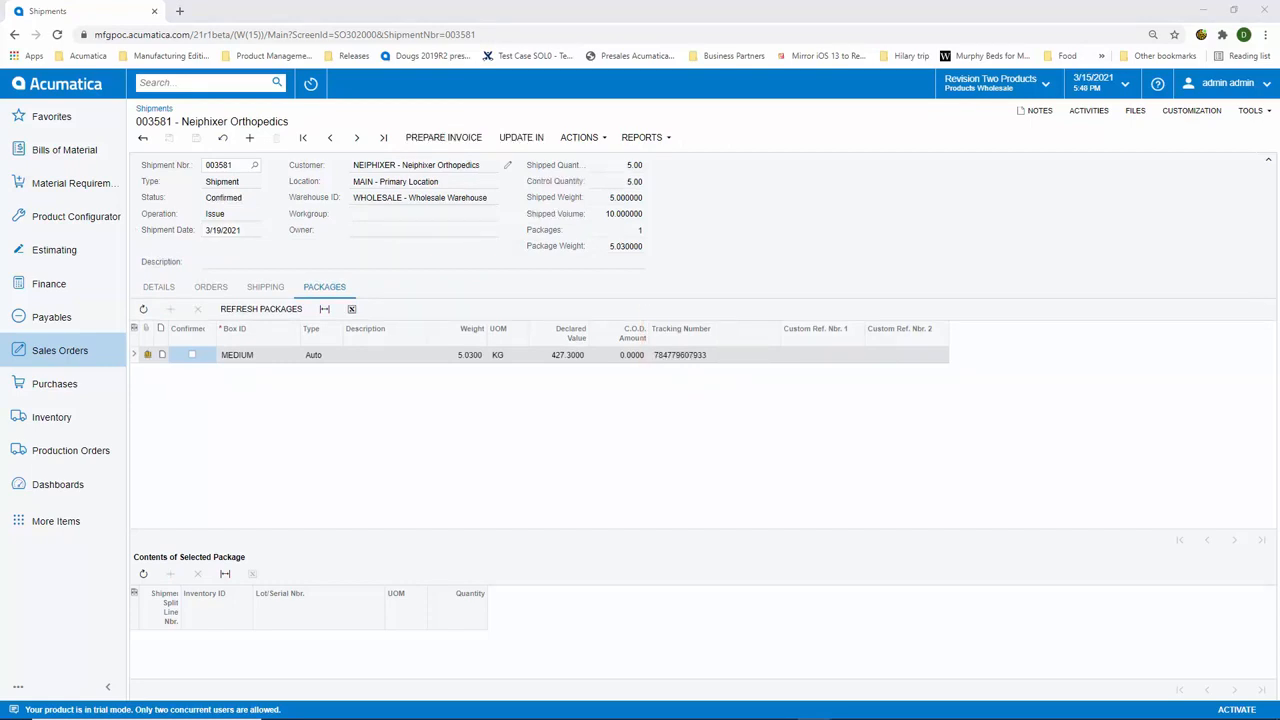
View the carrier label image attached to the MEDIUM package, and close the label and the file list.
left_click(147, 356)
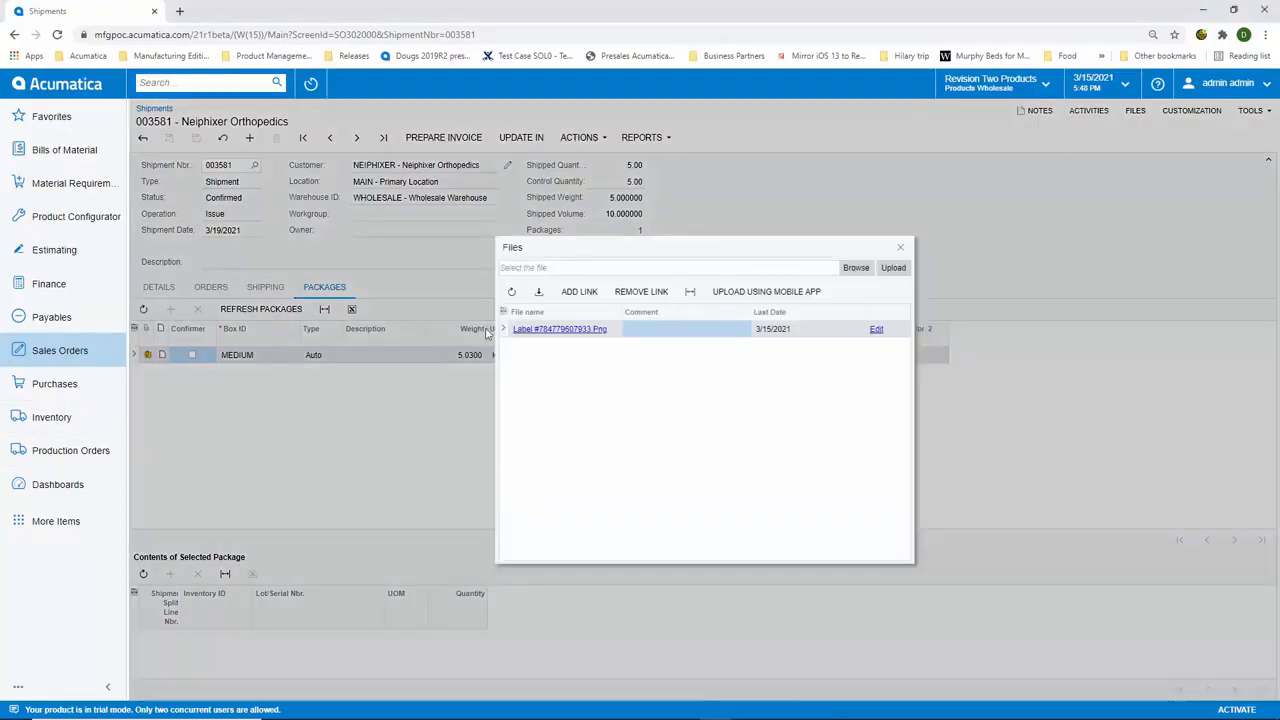
left_click(536, 330)
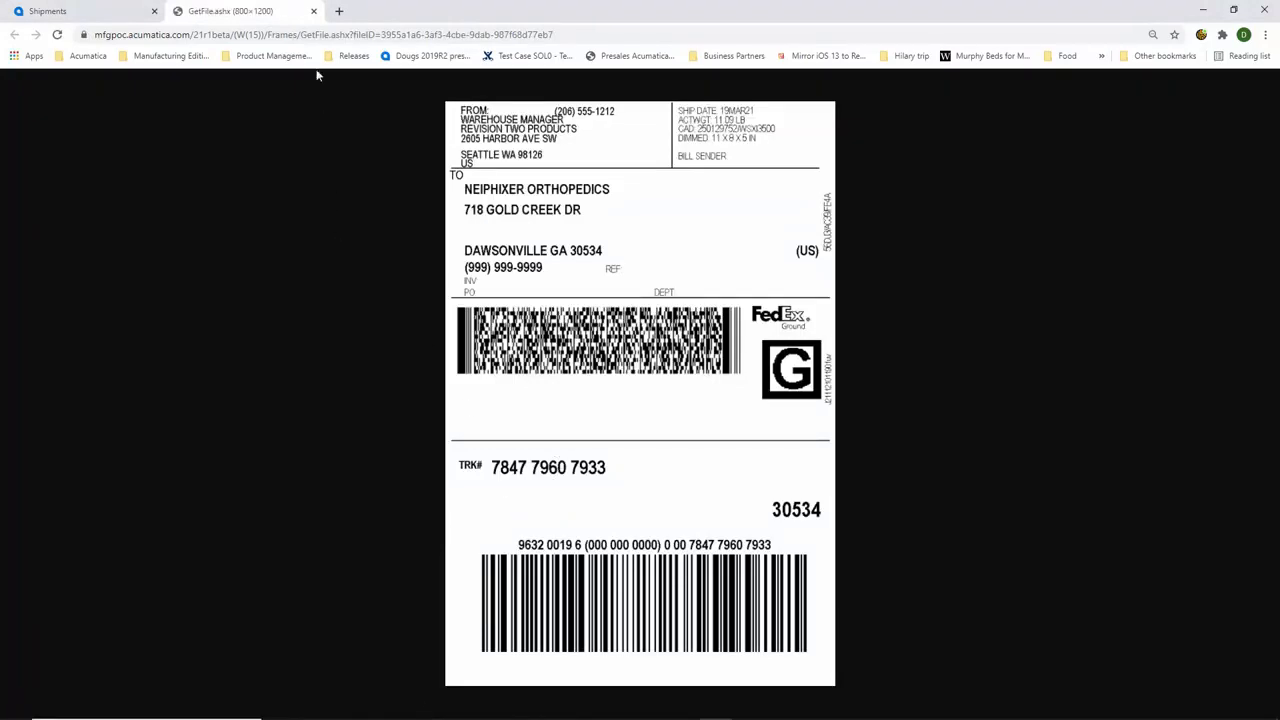
left_click(313, 11)
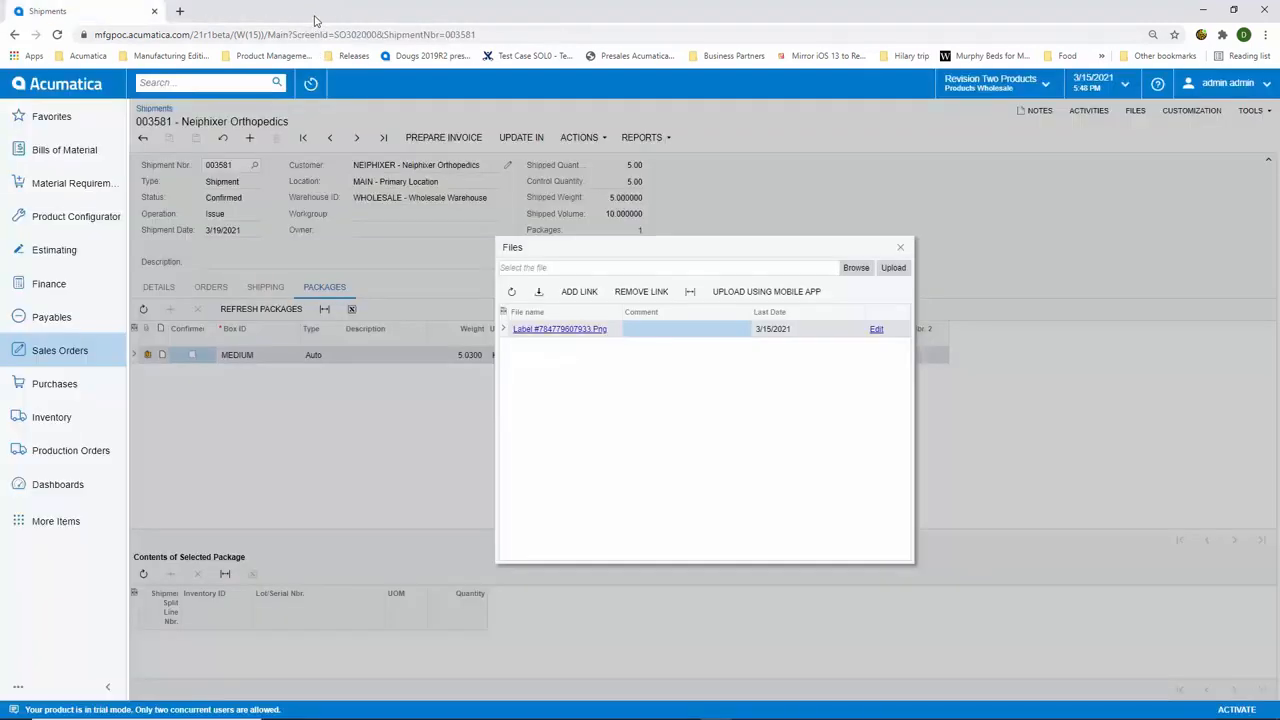
left_click(900, 248)
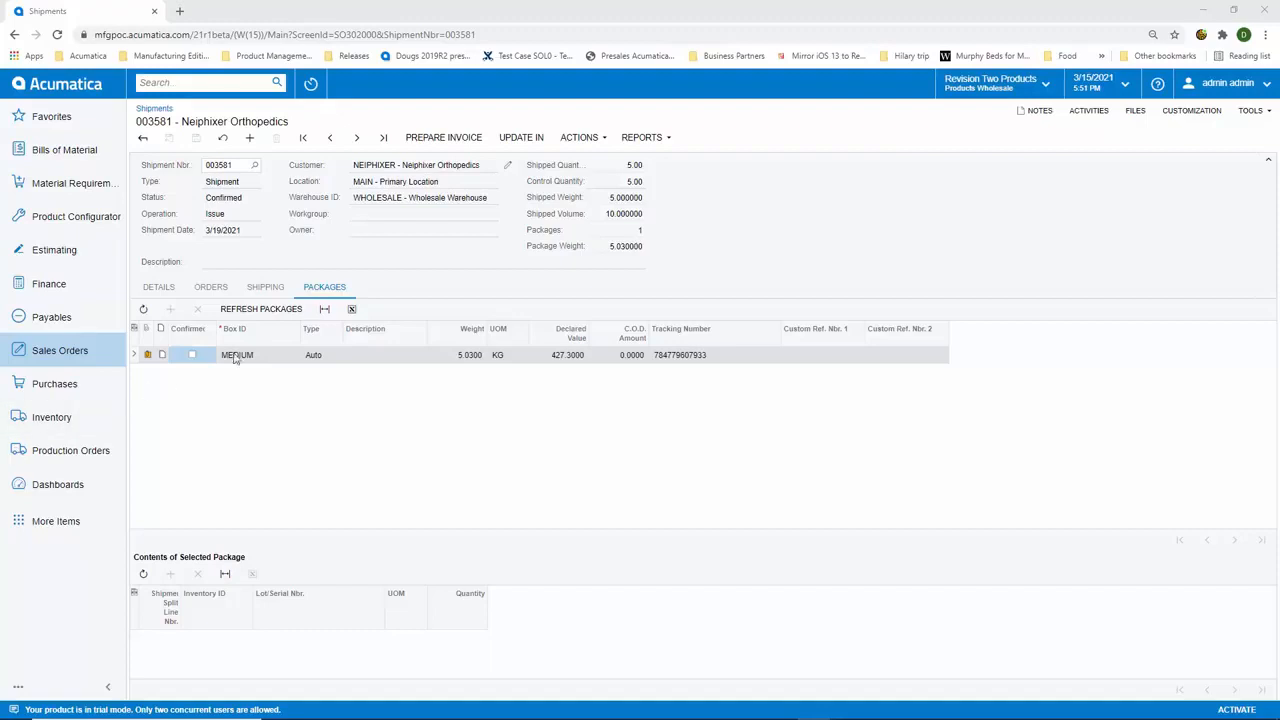
Prepare the invoice from the confirmed shipment and run the Print Invoice report for it.
left_click(443, 140)
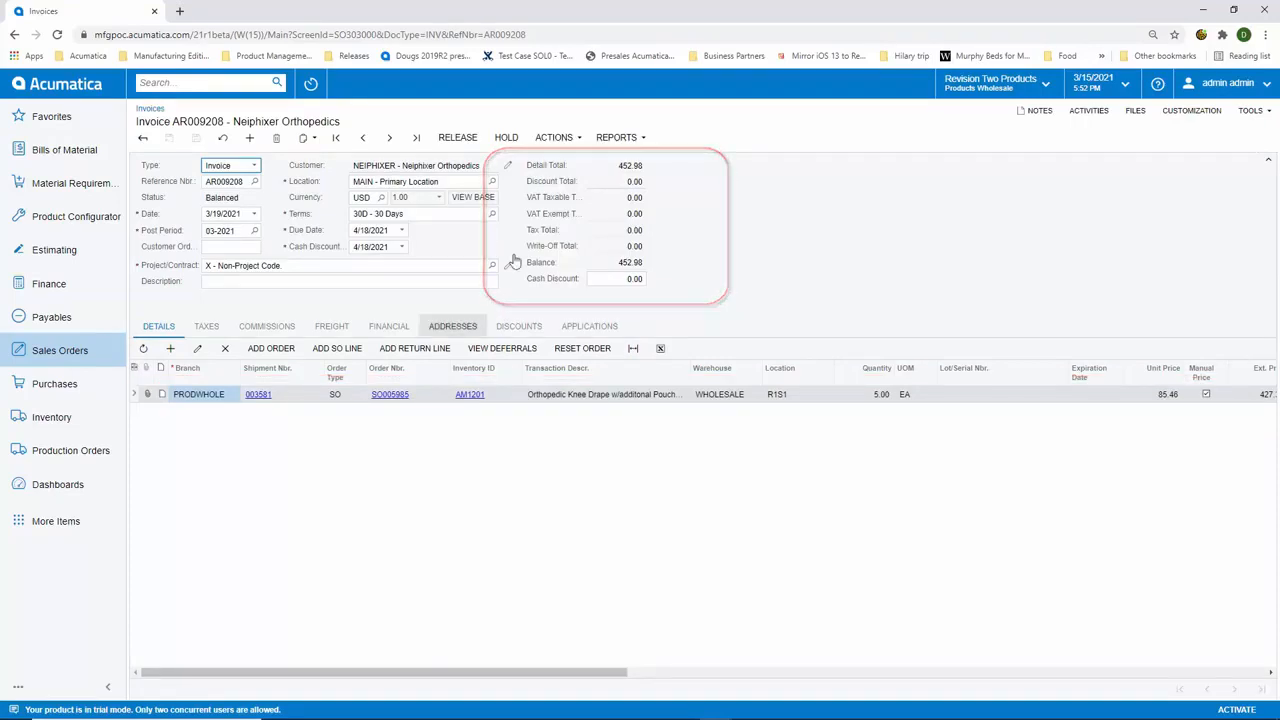
left_click(616, 138)
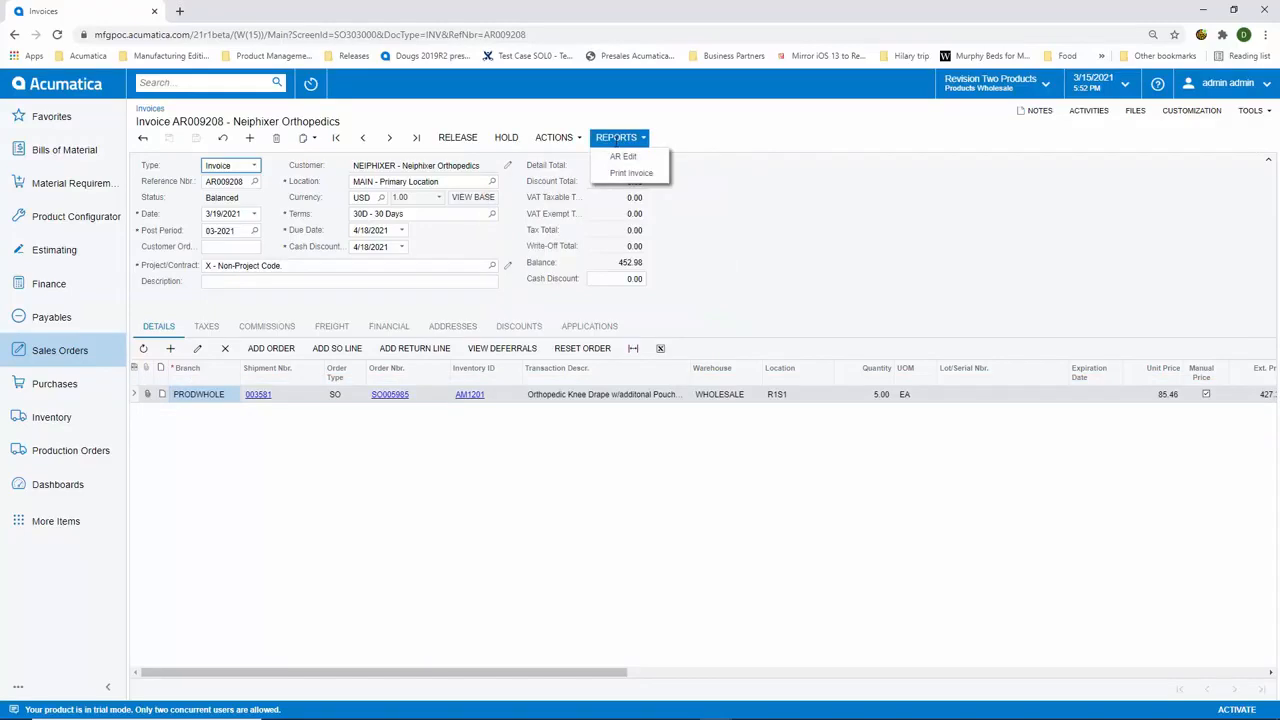
left_click(620, 173)
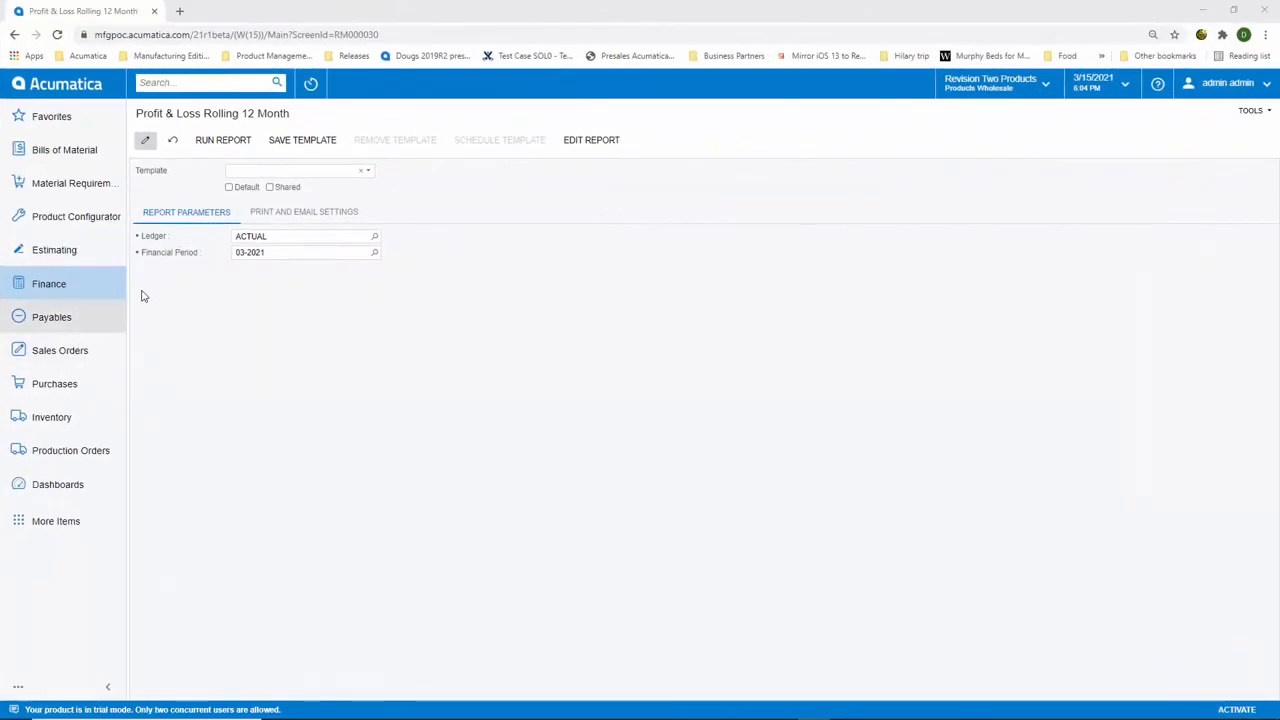
Run the Profit & Loss Rolling 12 Month report, view the ledger details behind the 03-2021 COGS - Inventory amount, and close them.
left_click(229, 148)
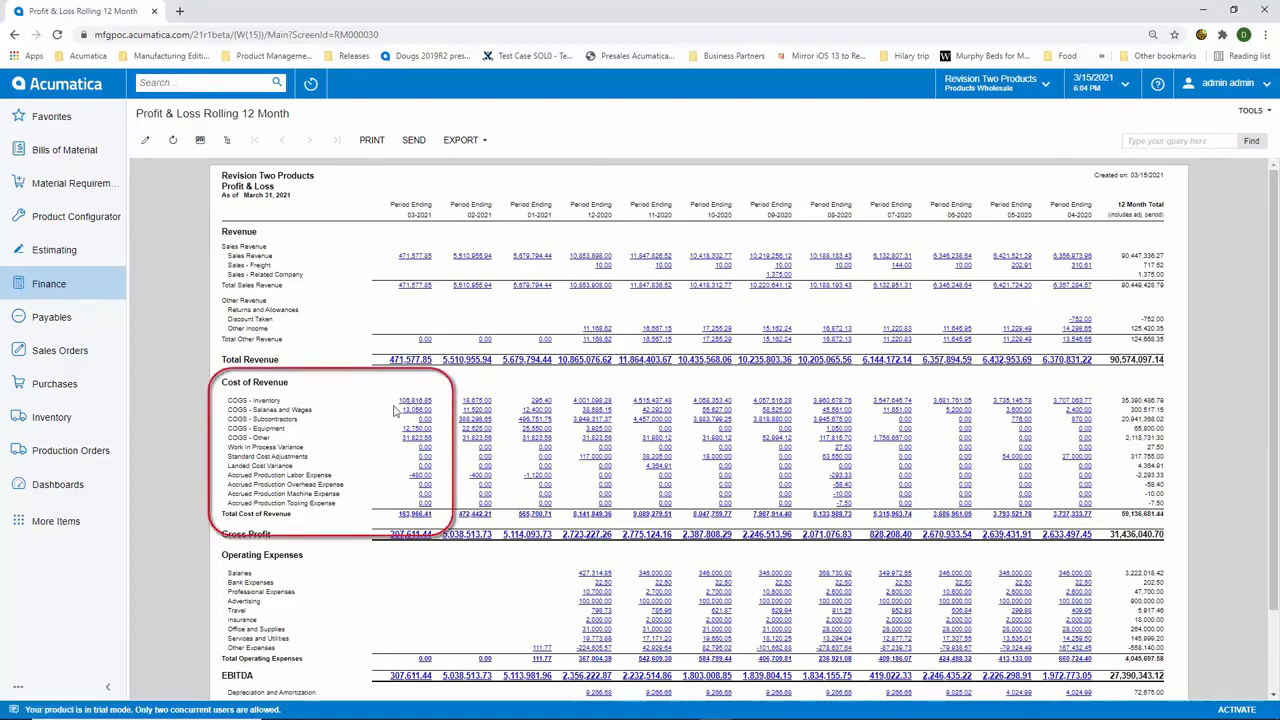
left_click(318, 484)
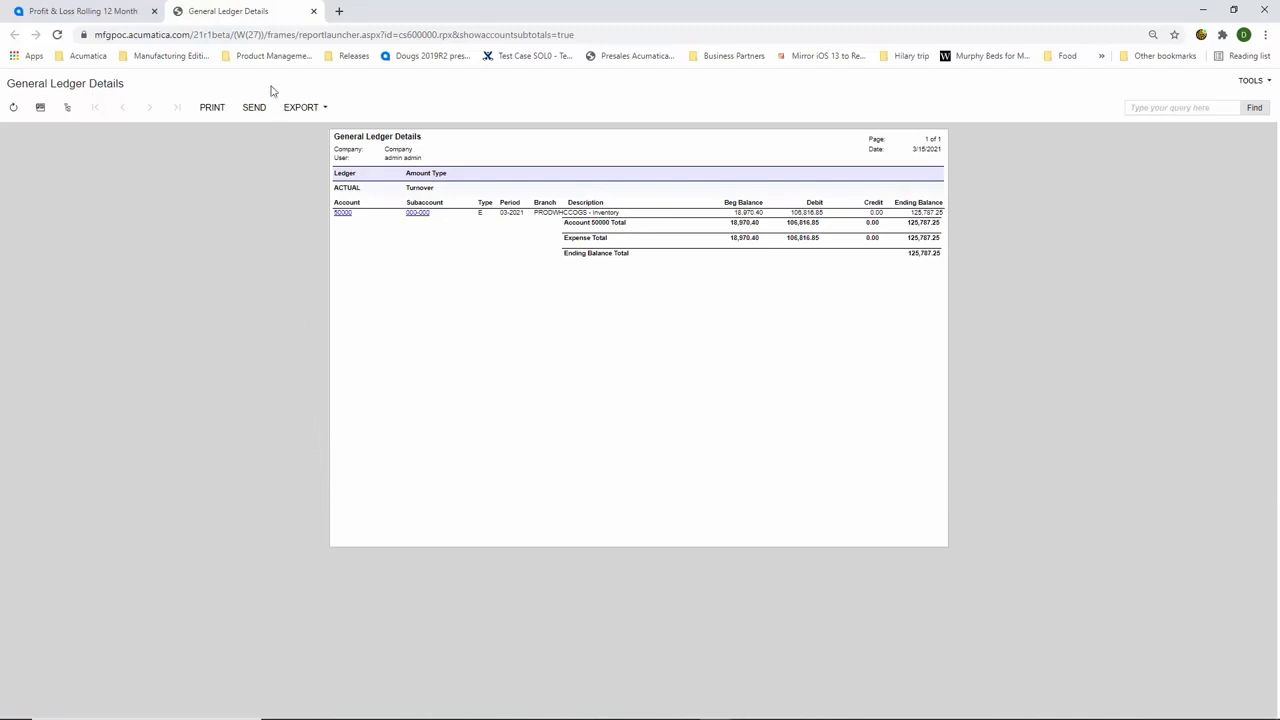
left_click(314, 12)
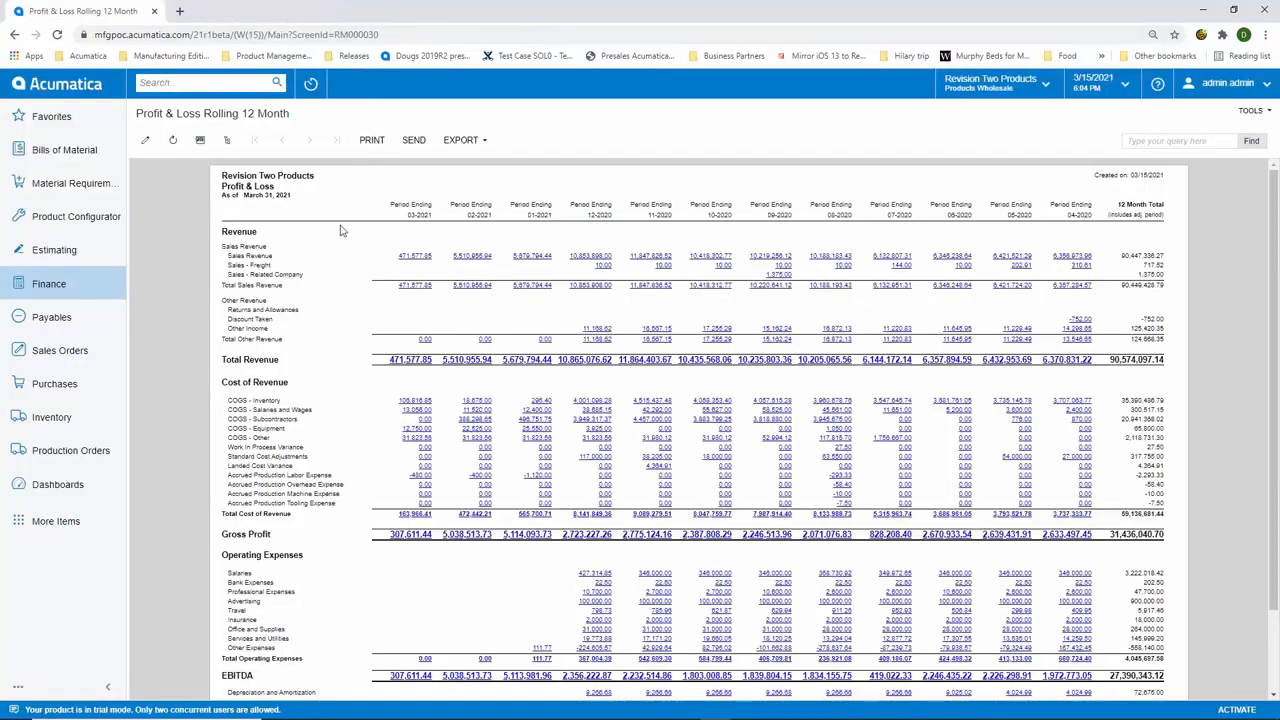
View the profit and loss for the Products Retail Branch, return to the consolidated report and hide the report's branch structure.
left_click(228, 142)
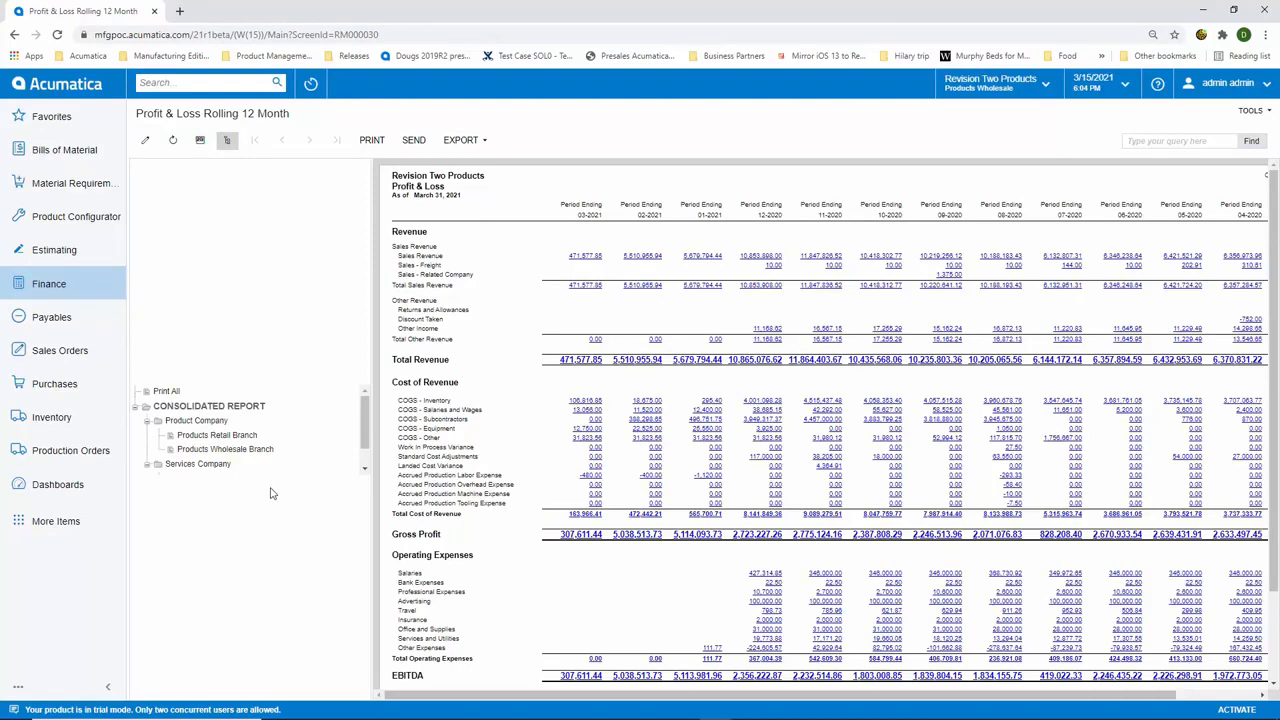
left_click(234, 438)
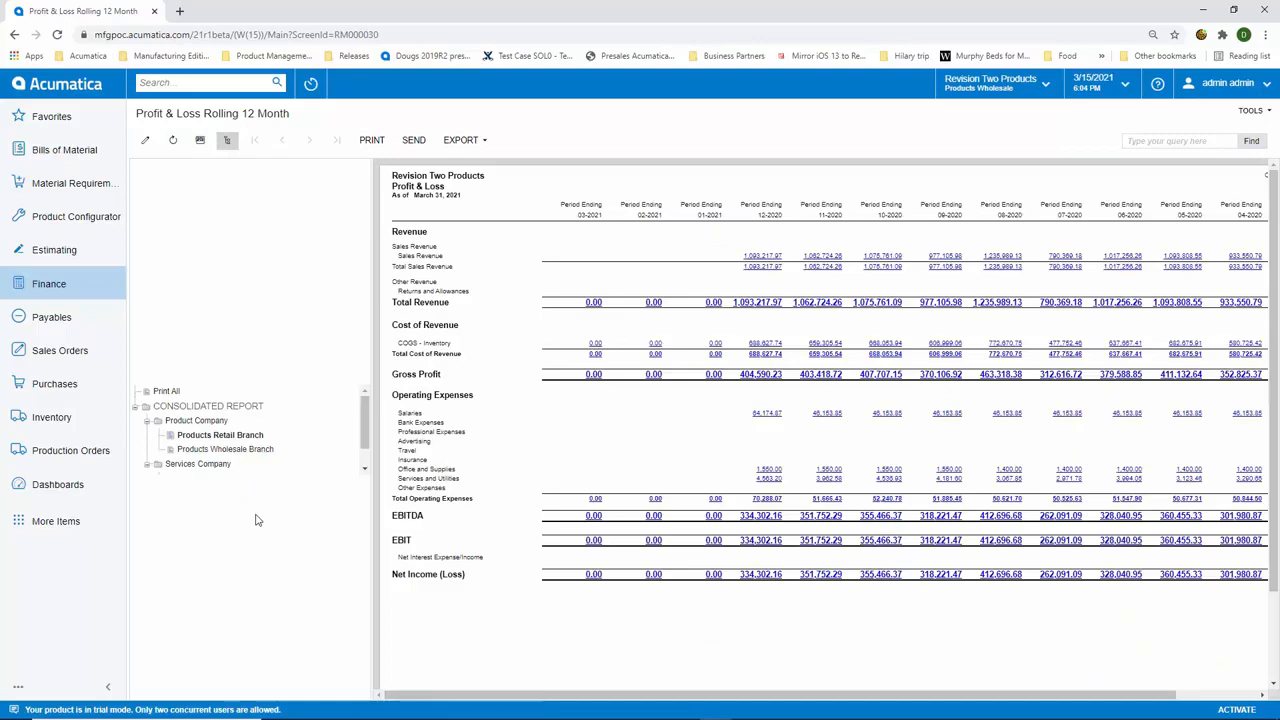
left_click(205, 406)
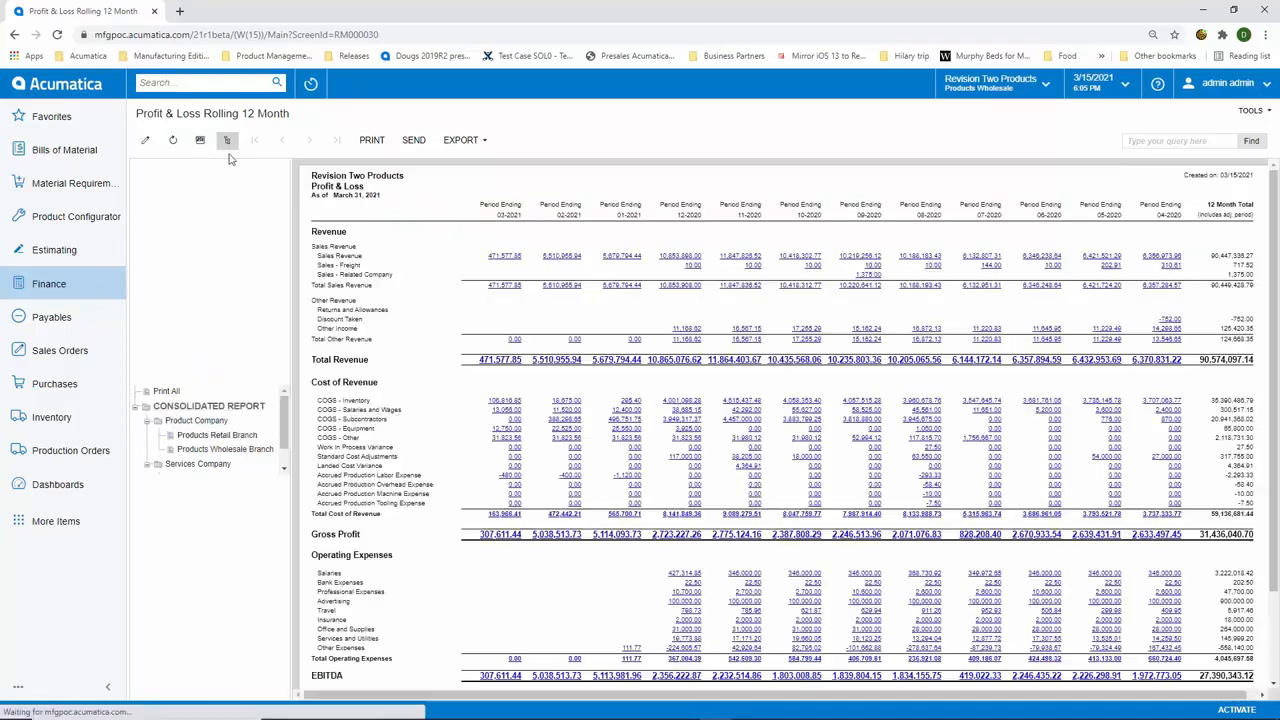
left_click(227, 141)
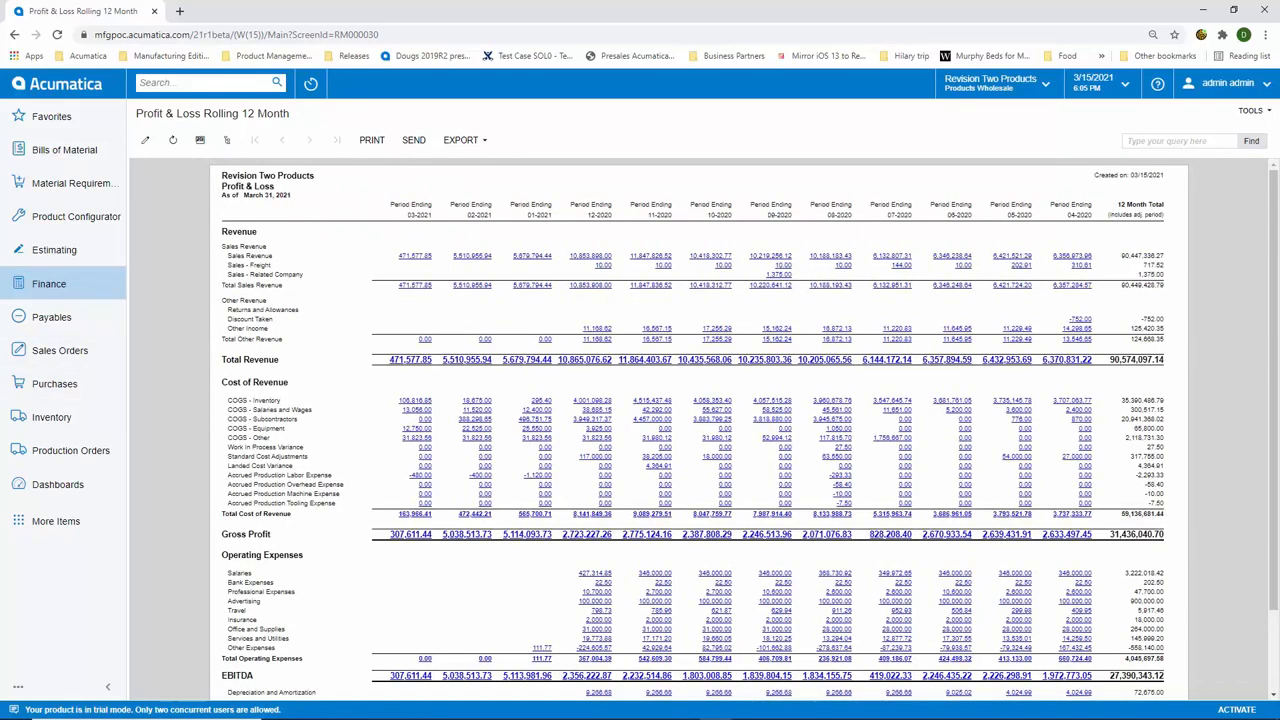